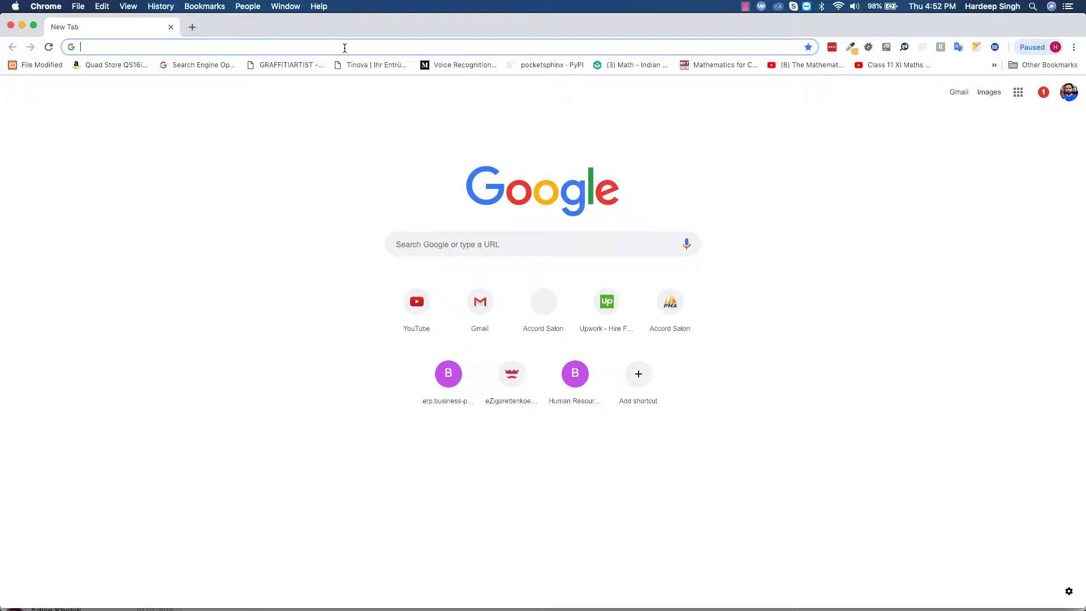
- Google 'download wordpress' and scroll the WordPress.org page to the WordPress 5.0.3 download button
text(download )
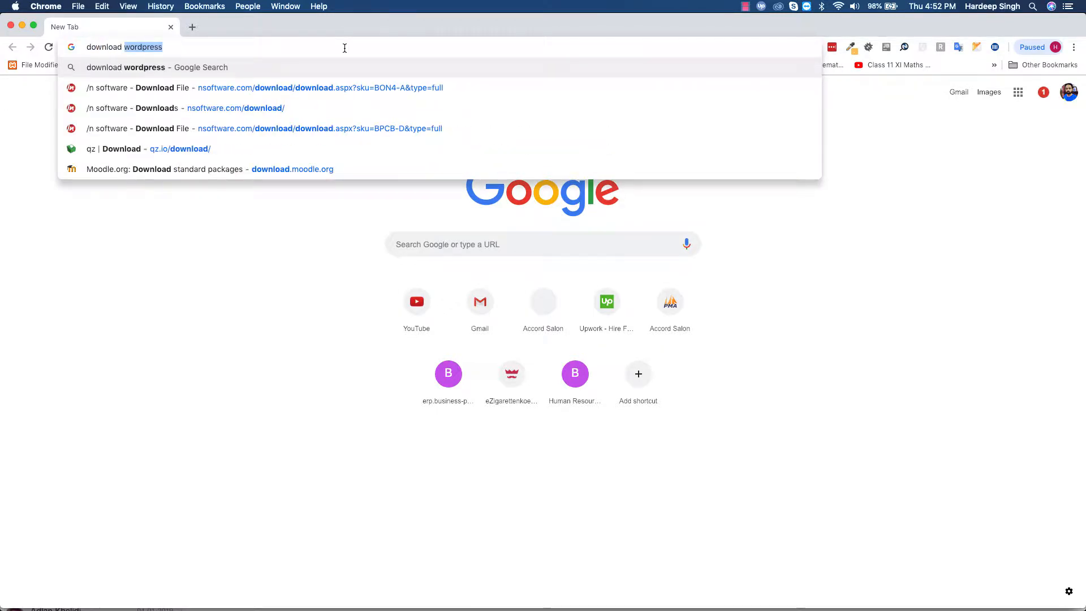
text(wordpres)
key(Return)
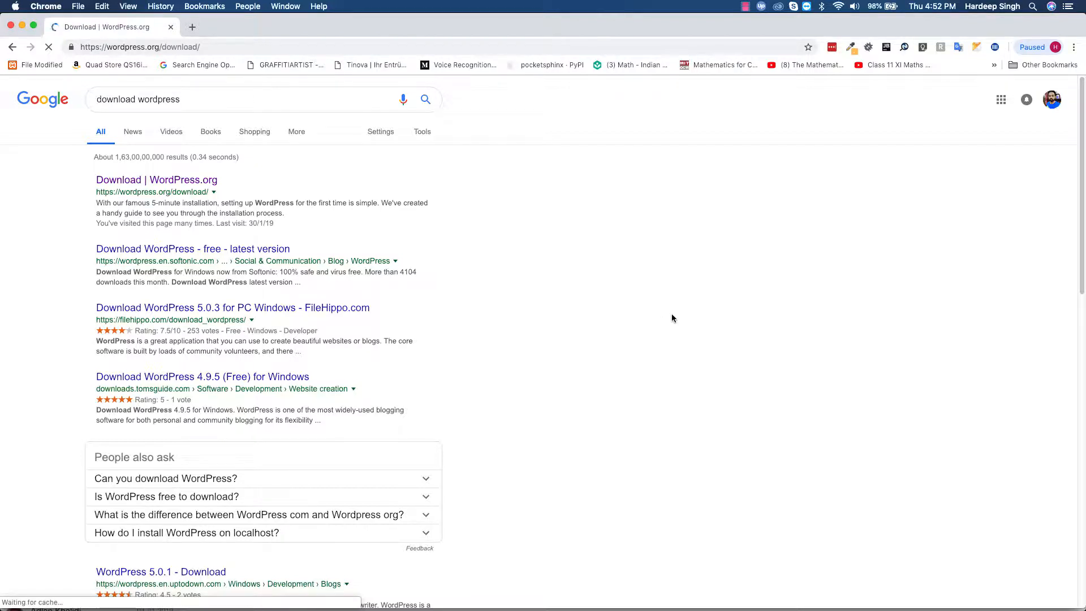
scroll(689, 471, down, 4)
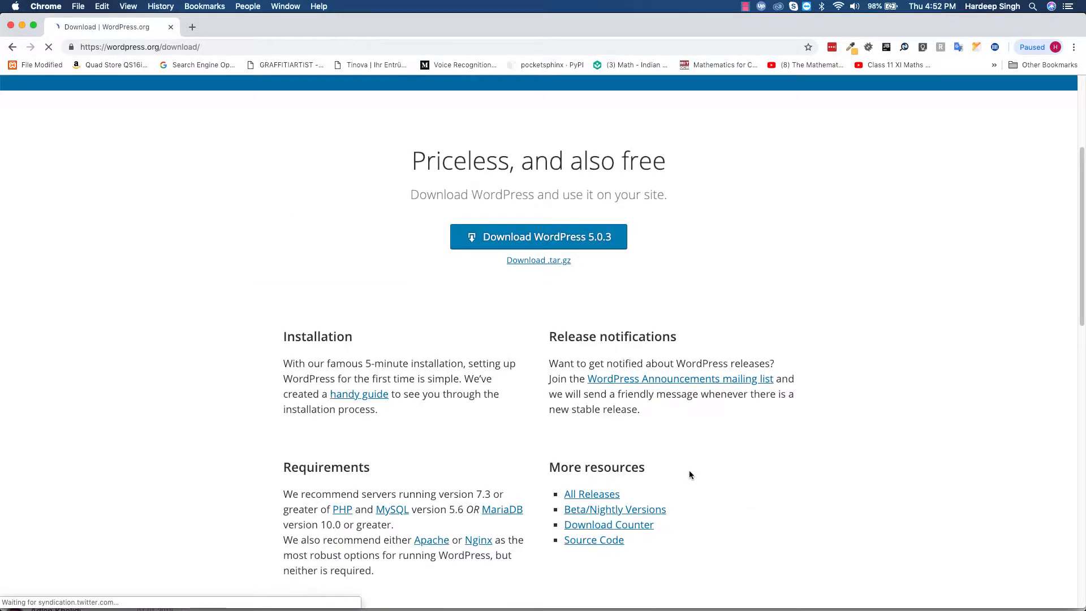
- Save wordpress-5.0.3.zip into the www folder and reveal it in Finder
click(559, 238)
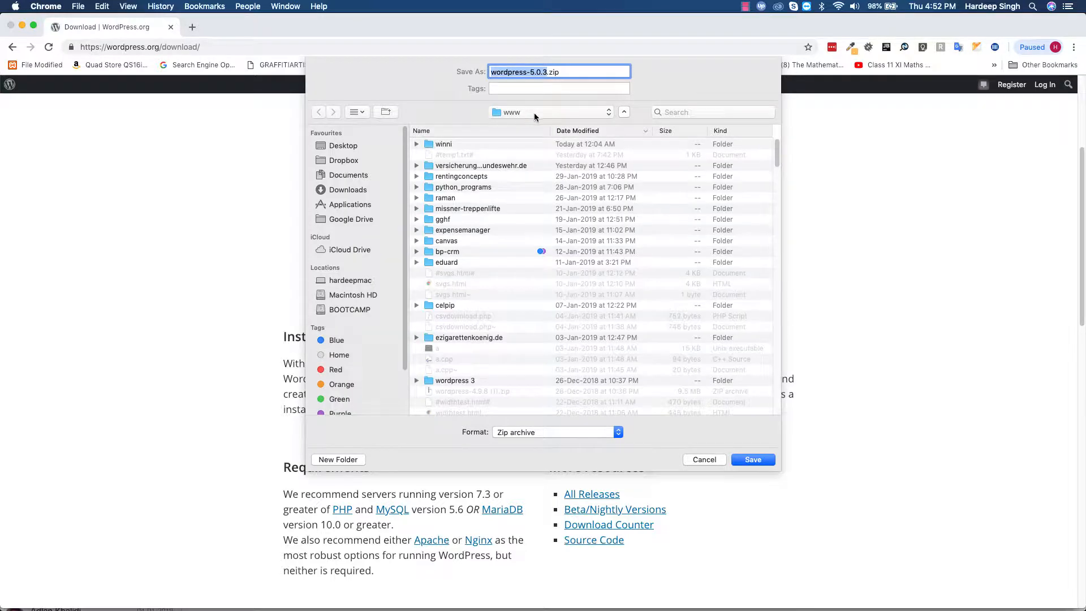
click(755, 459)
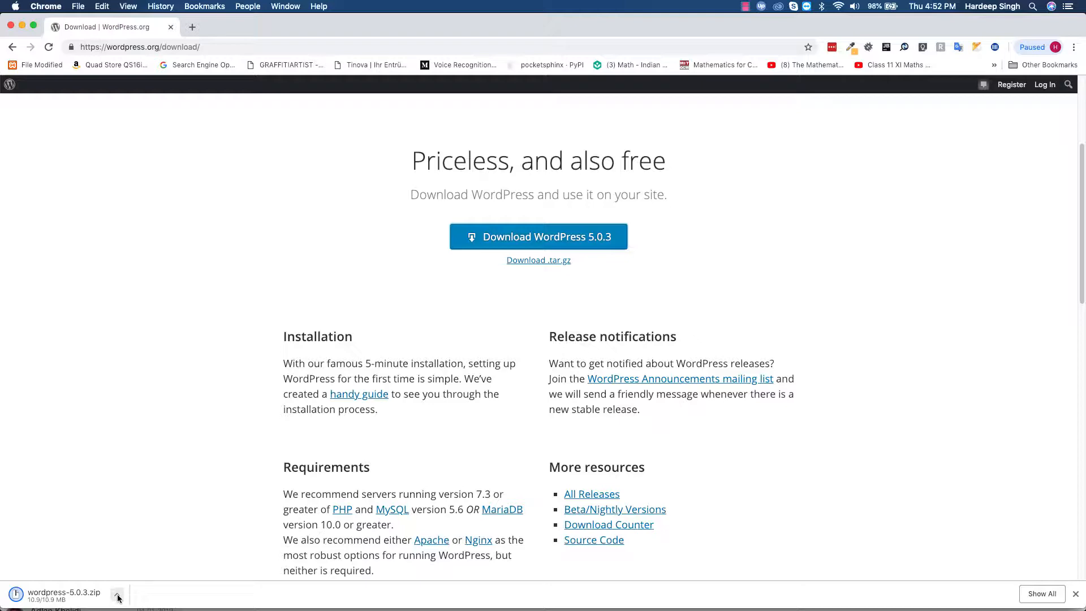
click(117, 596)
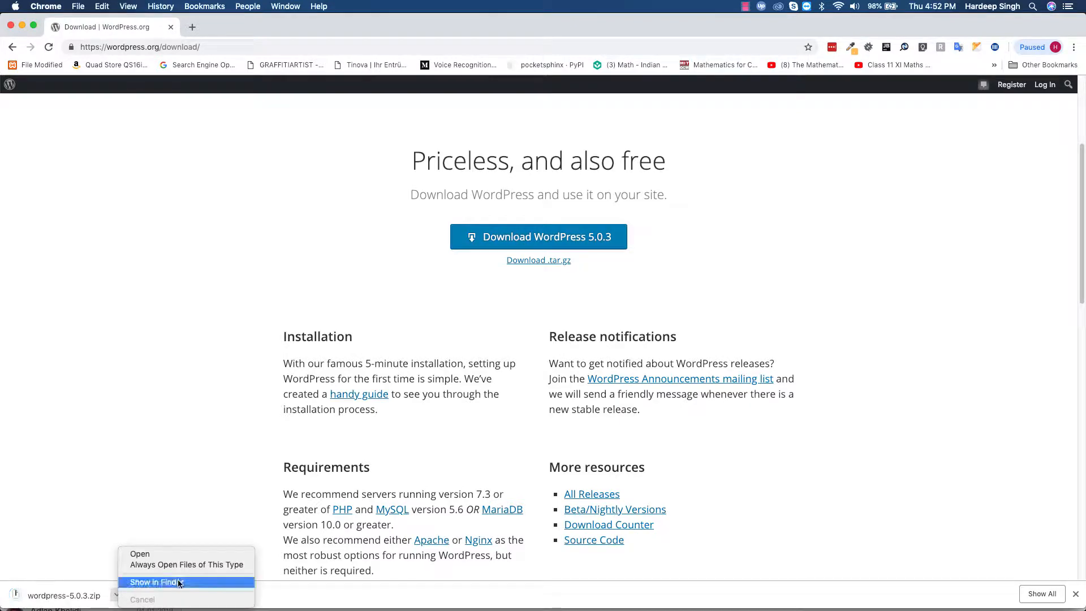
click(170, 581)
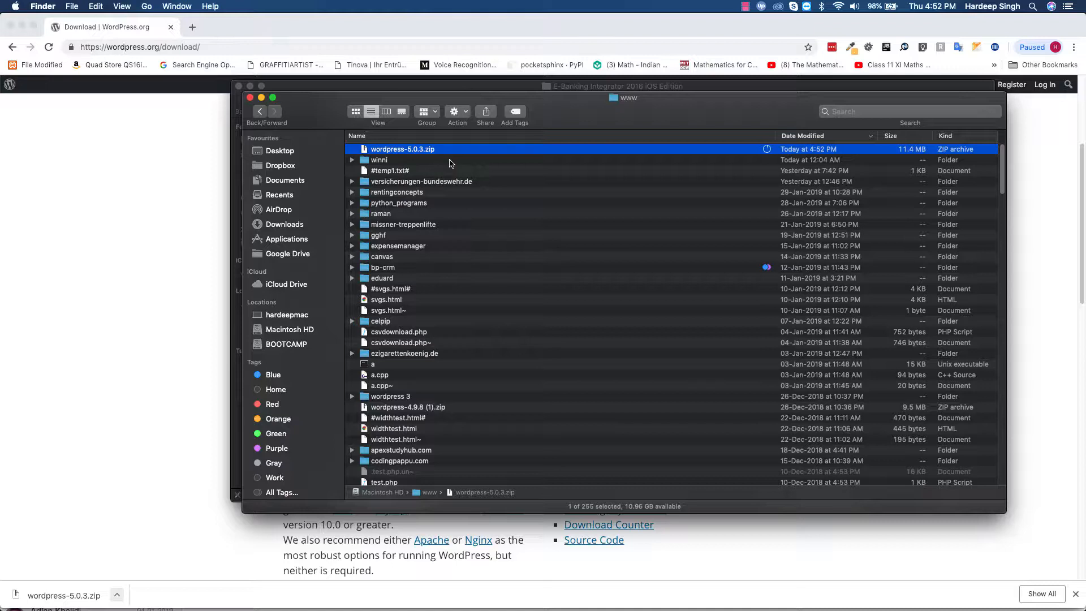
- Unzip wordpress-5.0.3.zip in www and rename the extracted wordpress folder to wordpress1
key(super+o)
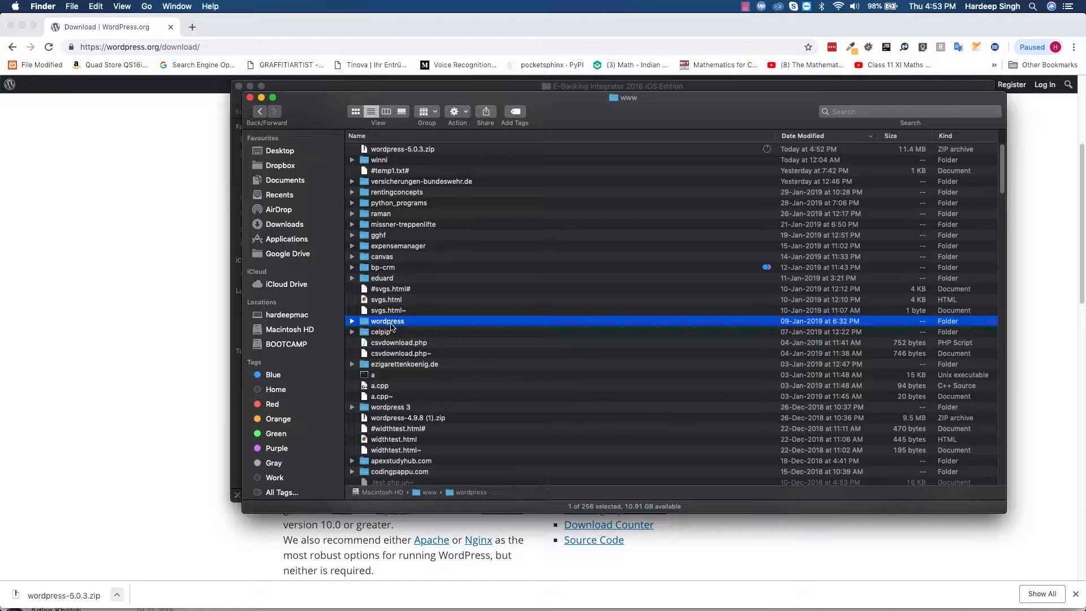
key(Return)
text(1)
key(Return)
click(352, 322)
click(195, 328)
- Run 'create database wordpress1;' in Sequel Pro and check the Choose Database list
mouse_move(651, 608)
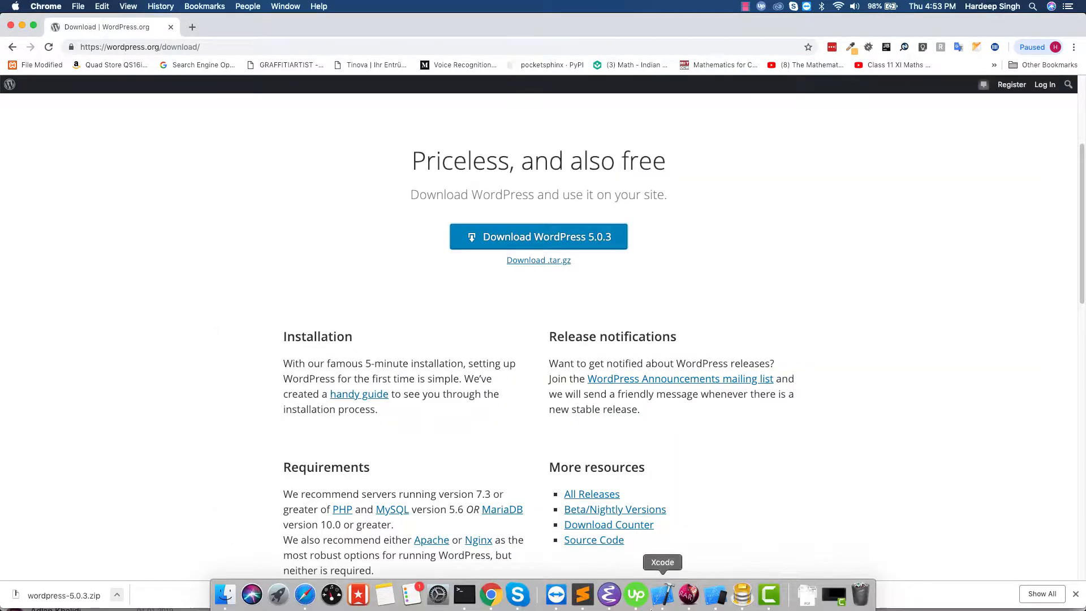
click(743, 598)
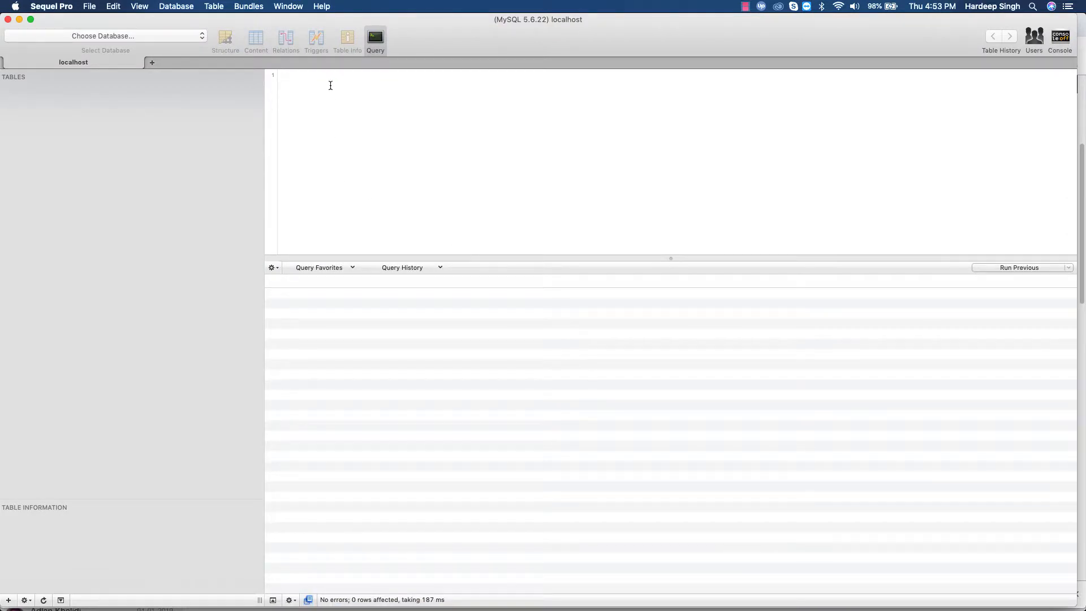
text(create database w)
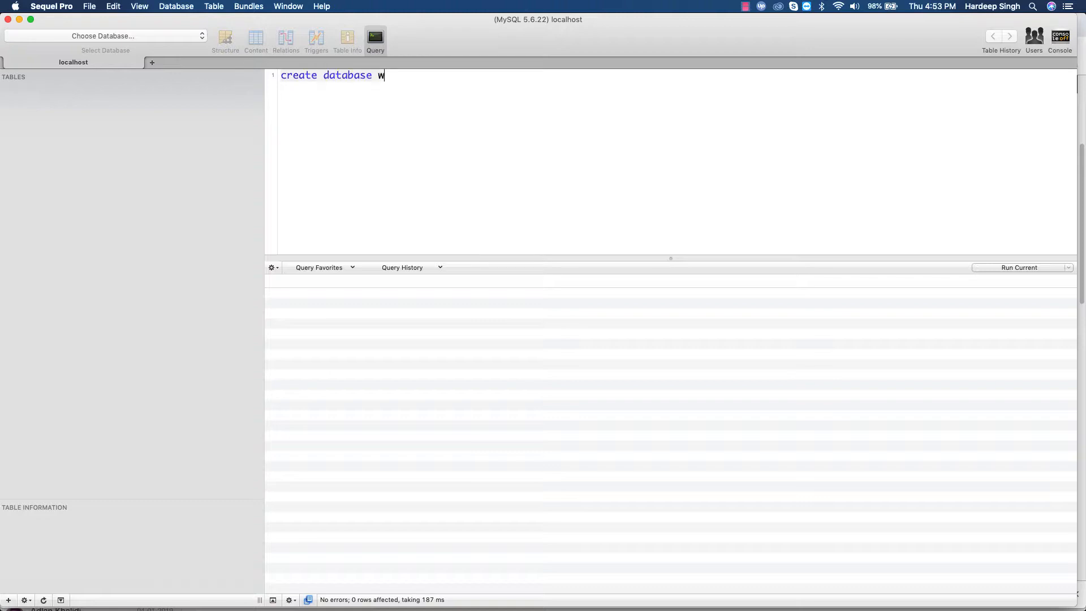
text(ordpress1)
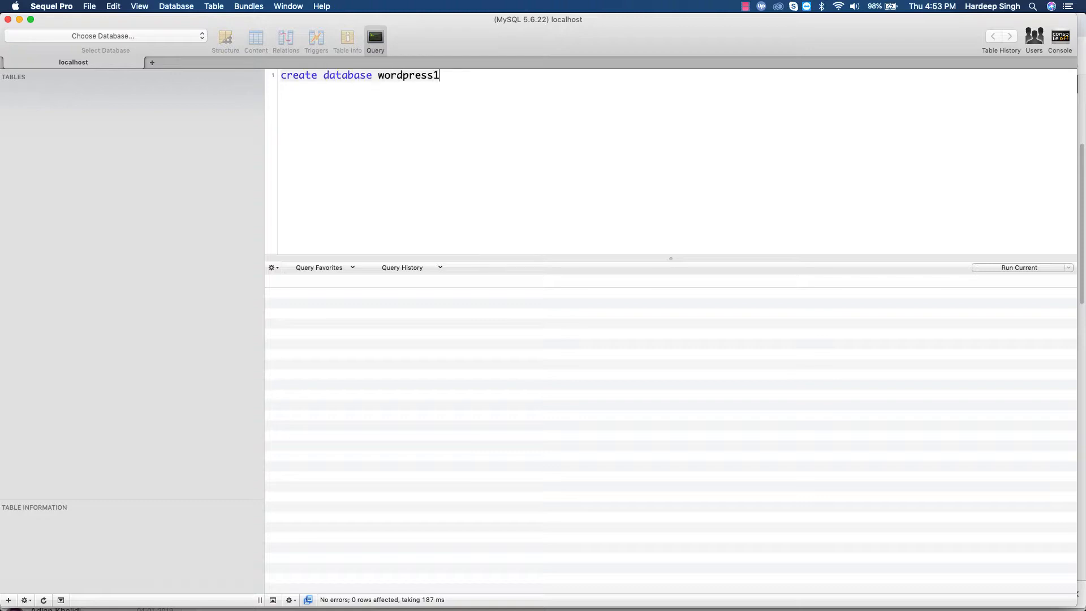
text(;)
key(super+Return)
click(139, 35)
key(w)
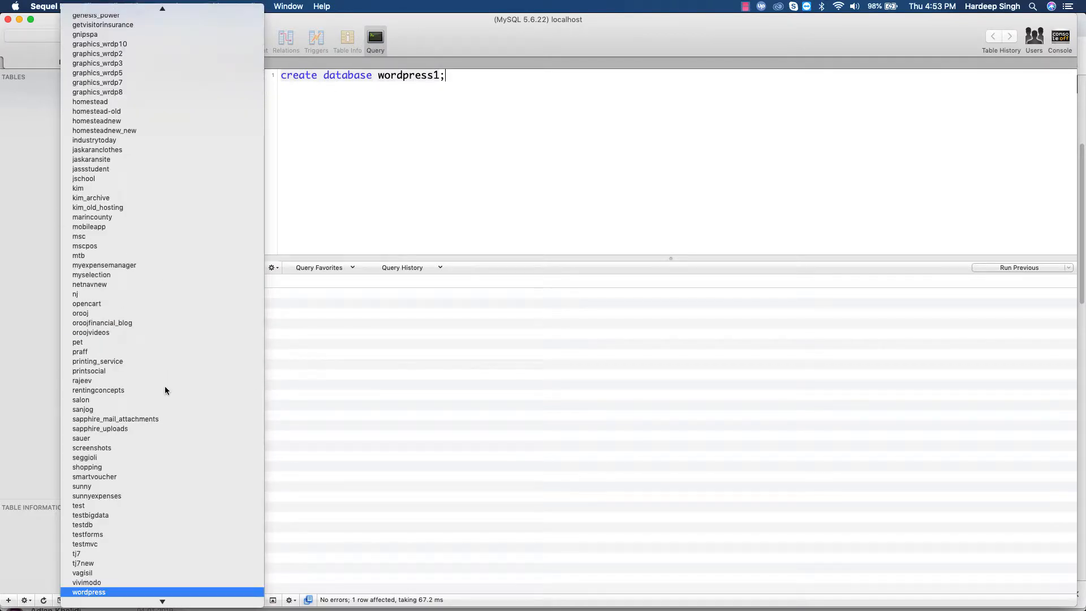
scroll(262, 395, down, 3)
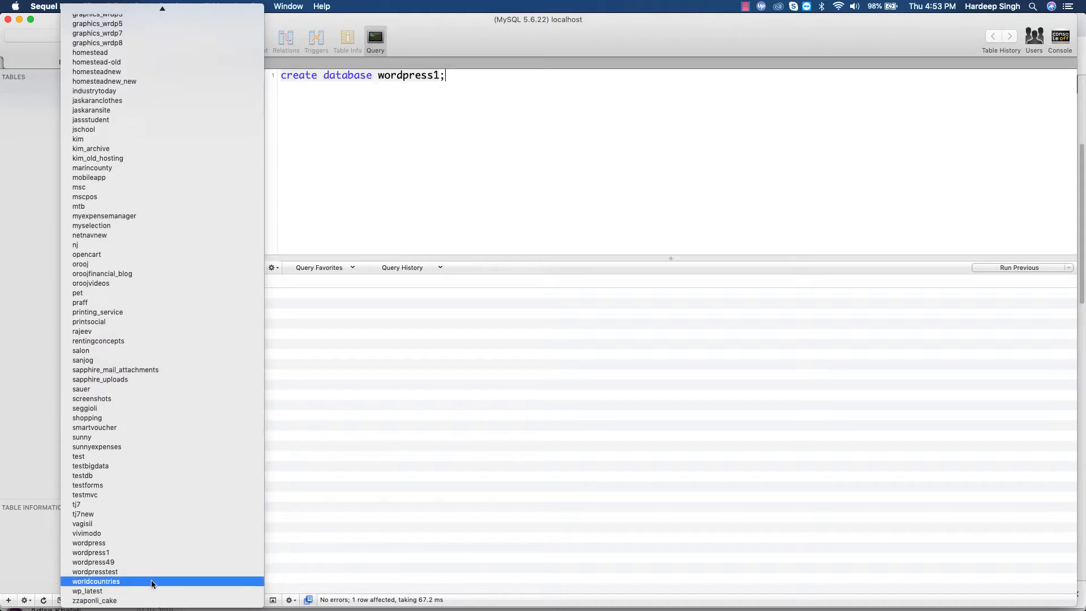
click(551, 221)
mouse_move(555, 599)
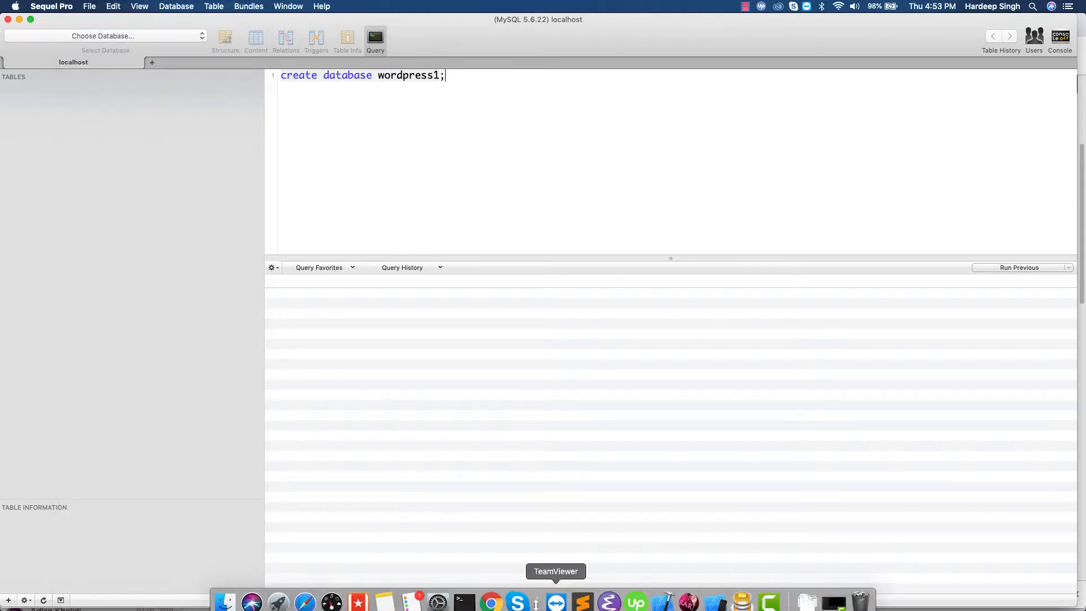
click(491, 595)
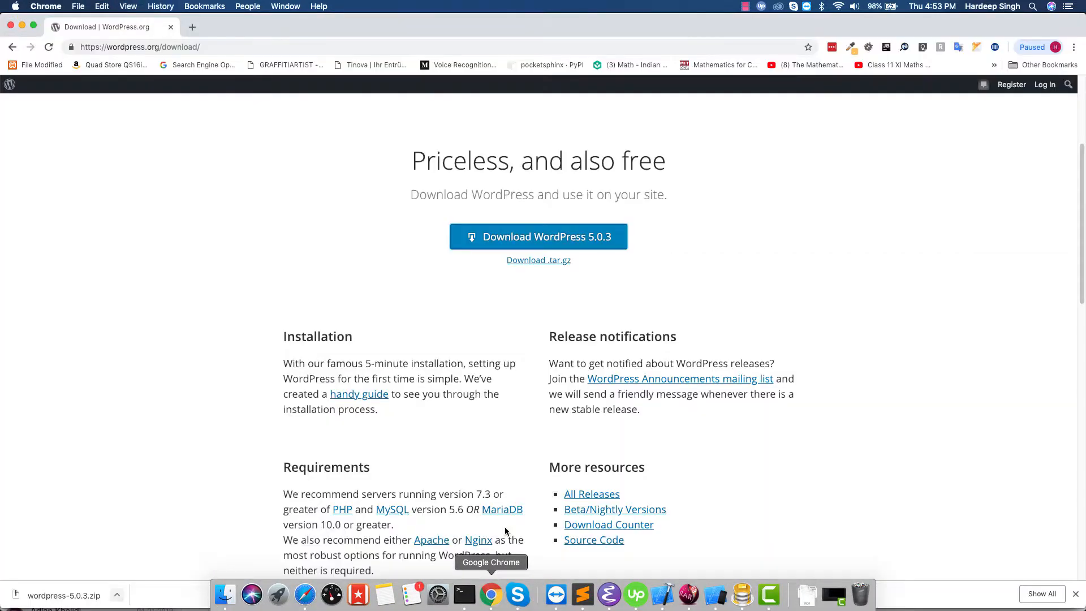
- Load localhost/wordpress1 in Chrome's address bar
click(196, 45)
text(localh)
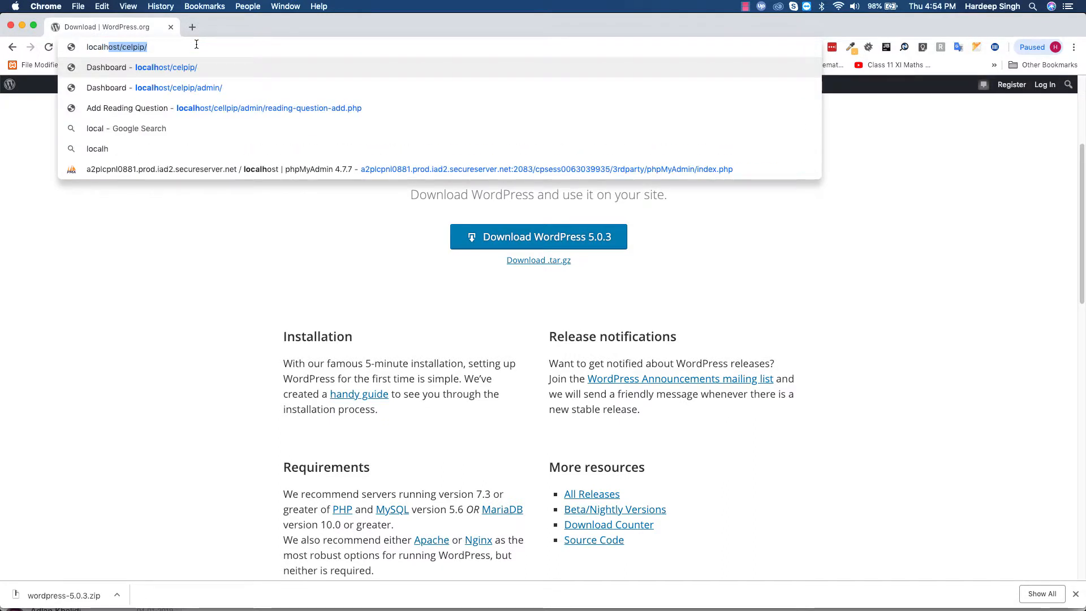
text(ost/wo)
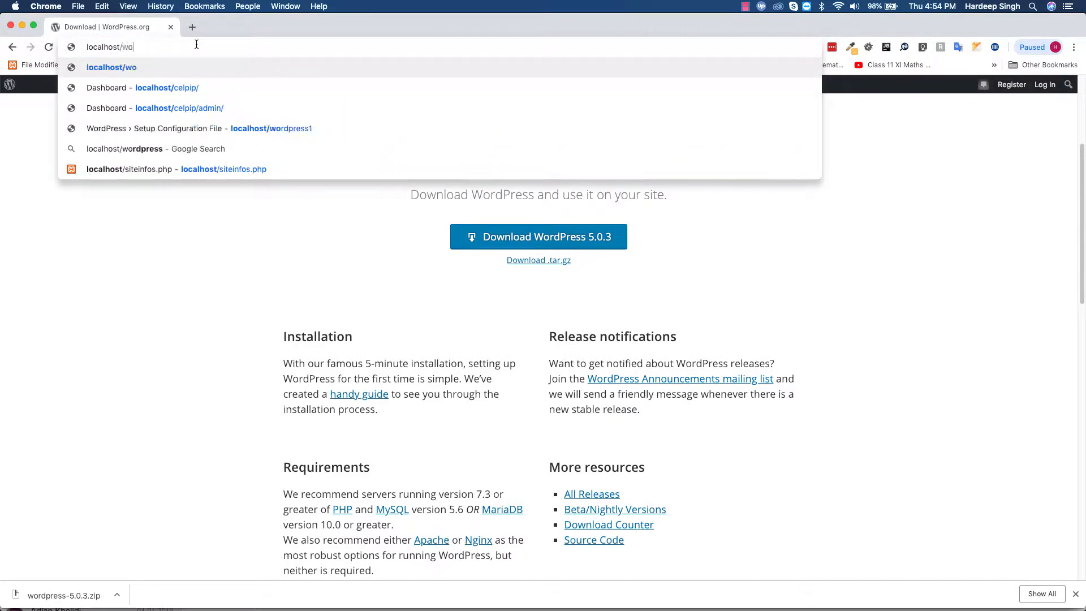
text(rdpress1)
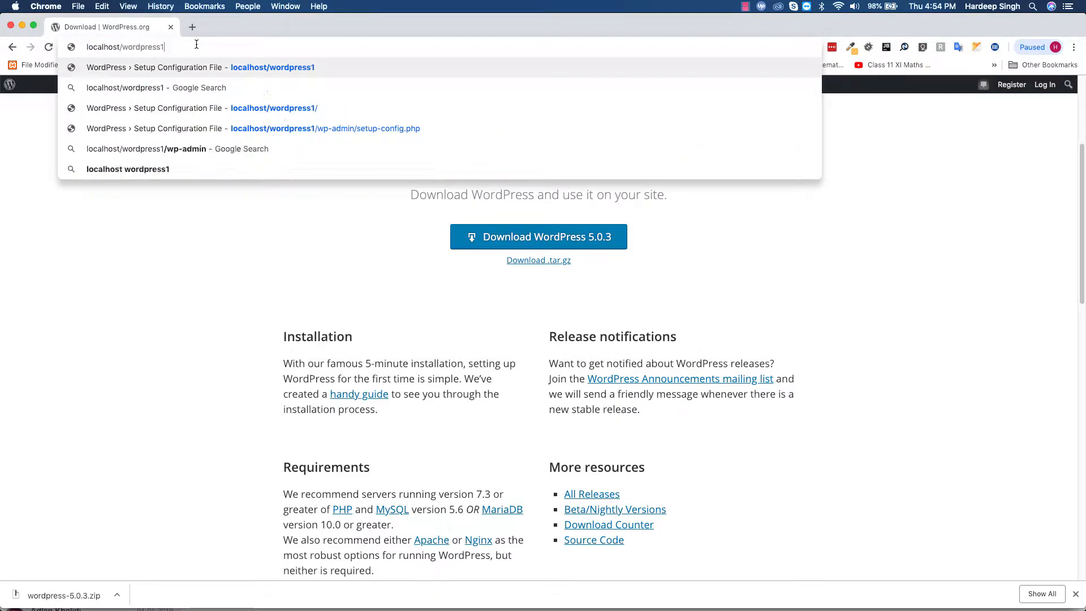
key(Return)
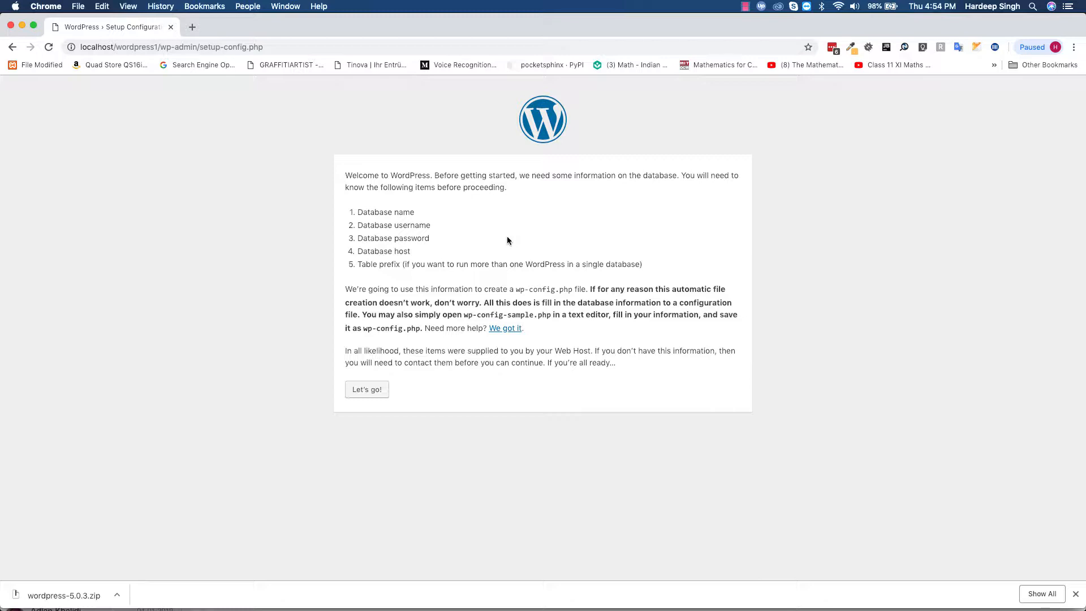
- Enter database wordpress1, username root, an empty password, host localhost, and select the wp prefix
click(369, 391)
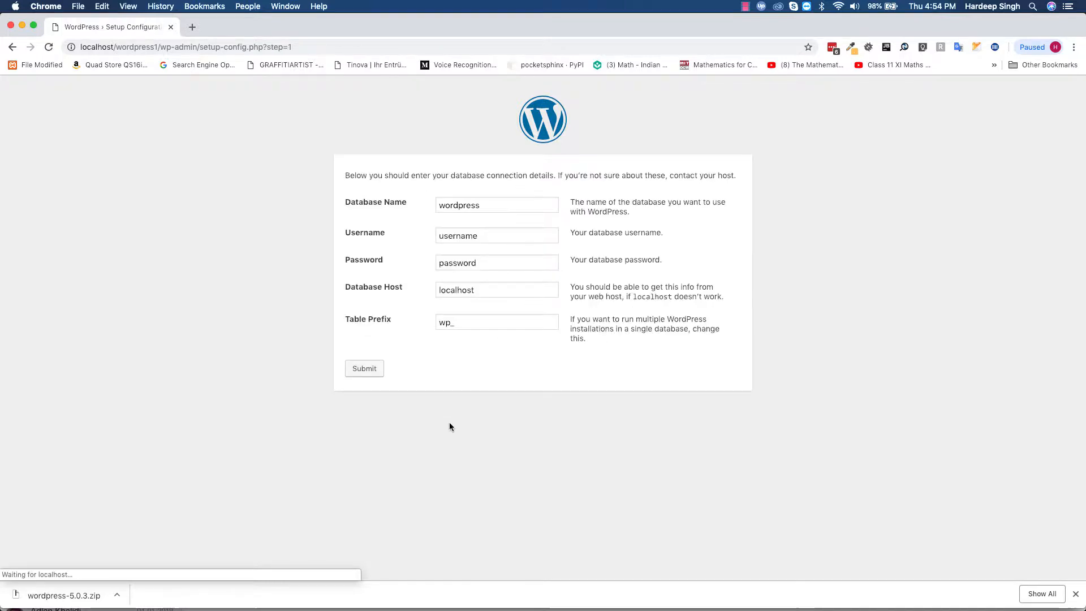
click(500, 206)
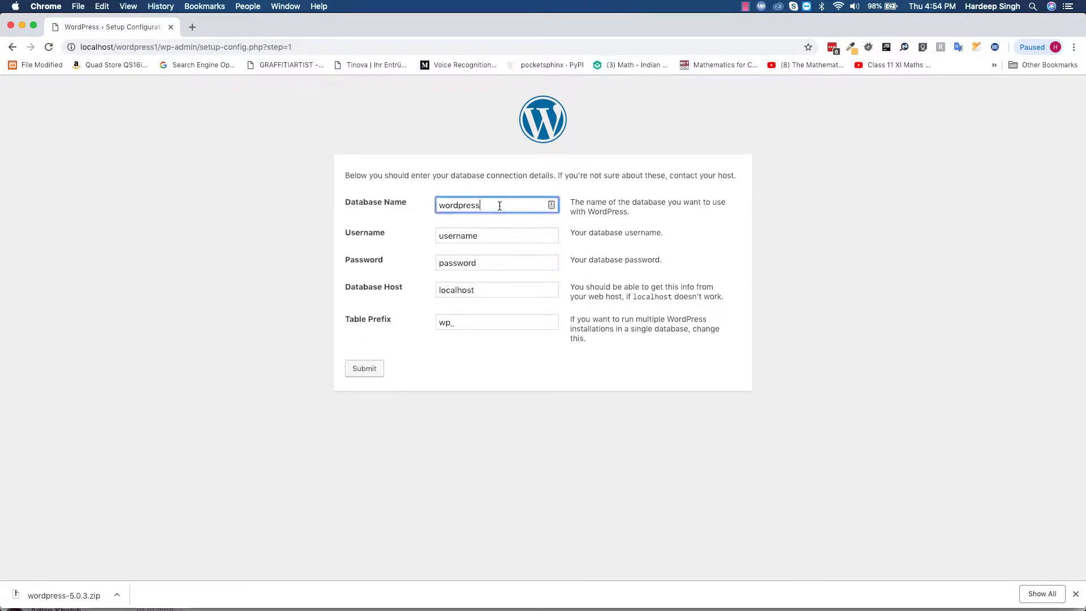
text(1)
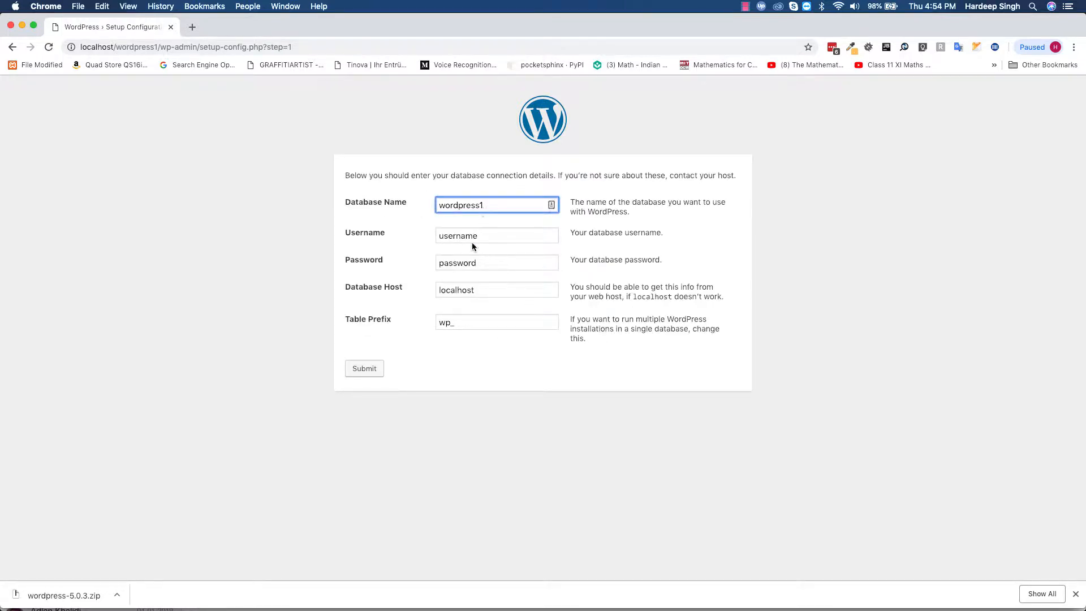
double_click(462, 238)
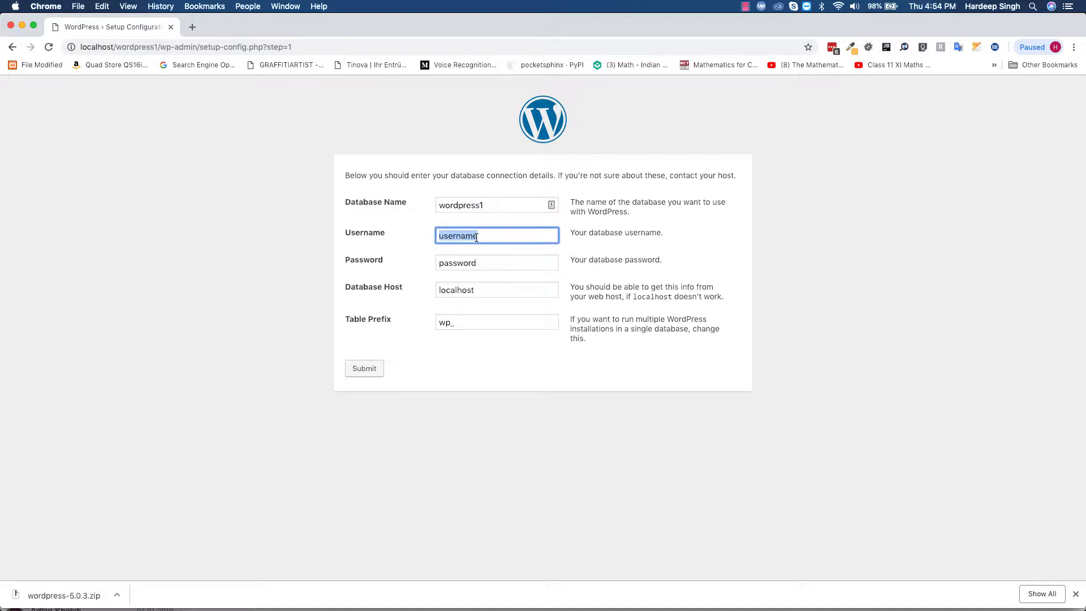
text(root)
double_click(463, 263)
key(BackSpace)
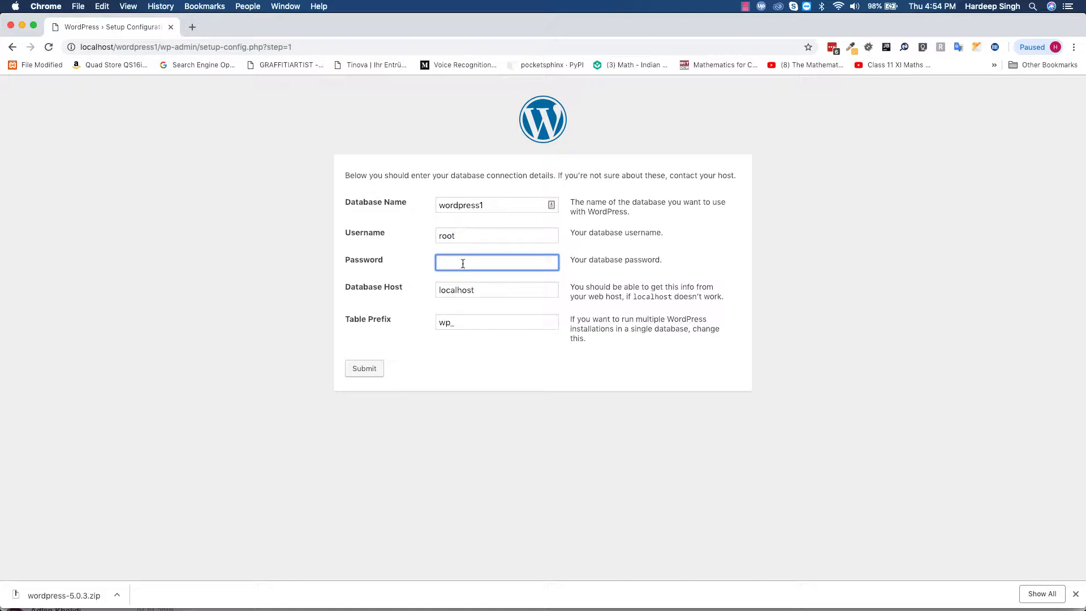
click(504, 292)
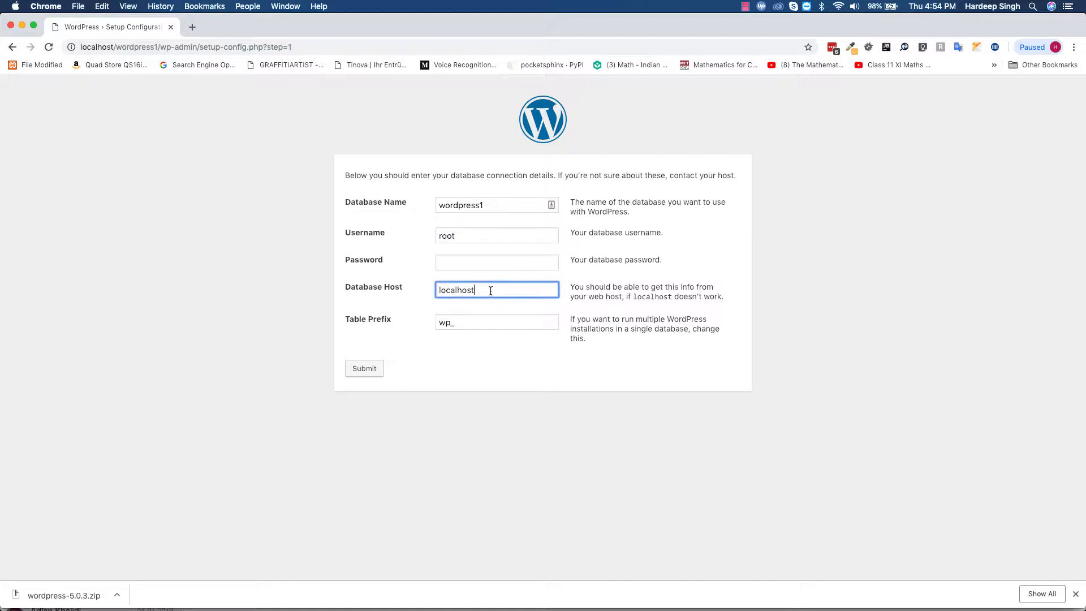
click(474, 323)
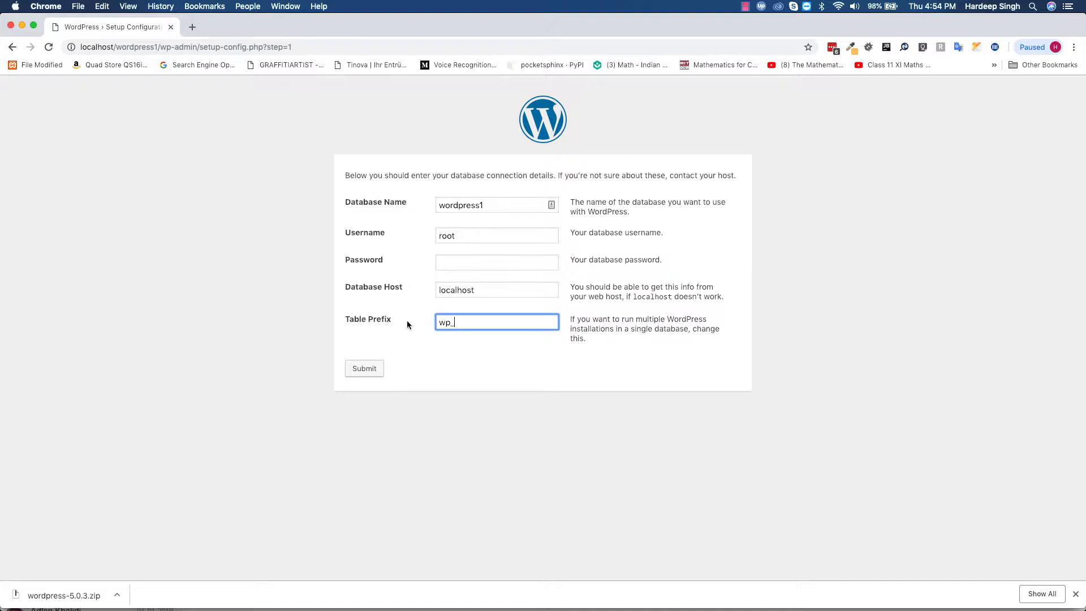
drag(451, 324, 430, 326)
- Change the table prefix to wpn, submit, and scroll through the generated wp-config.php text
text(wpn)
click(370, 368)
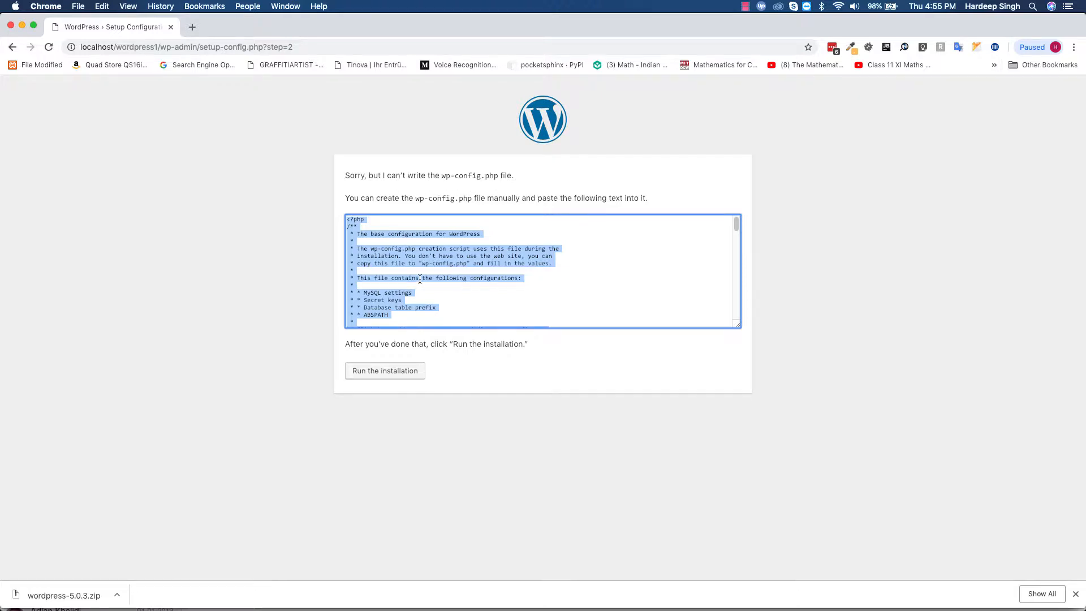
scroll(432, 295, down, 15)
scroll(432, 295, up, 10)
scroll(433, 295, up, 5)
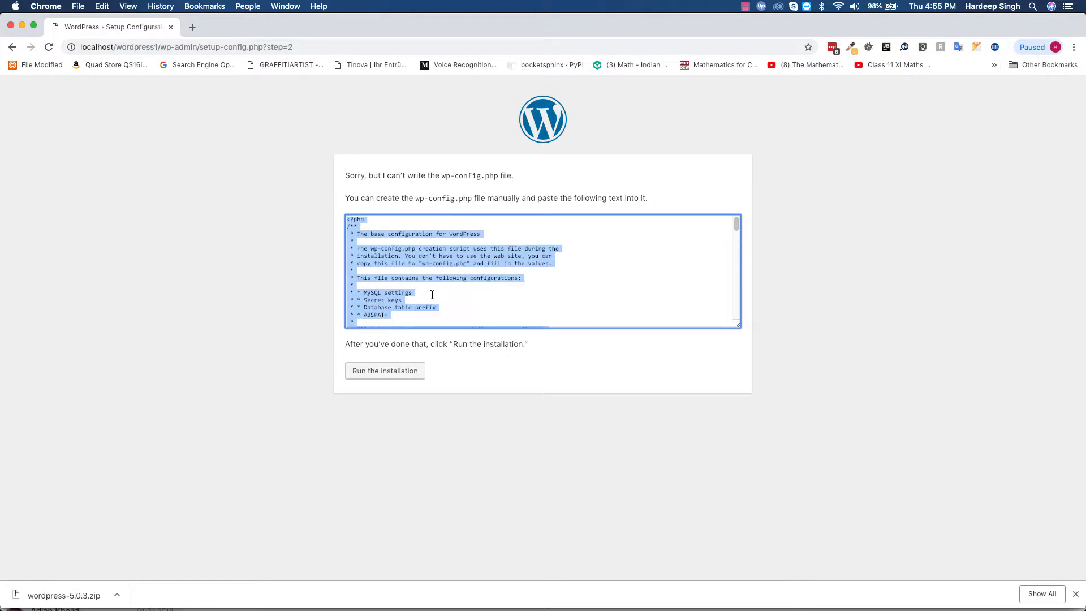
scroll(433, 295, down, 15)
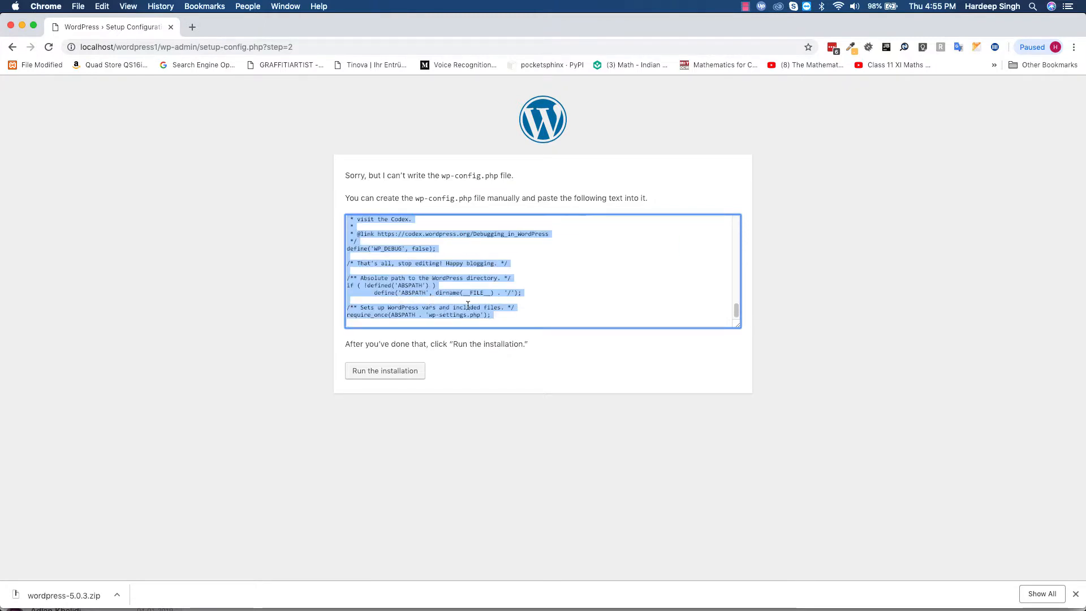
- Create the new file /www/wordpress1/wp-config.php in Emacs
mouse_move(712, 608)
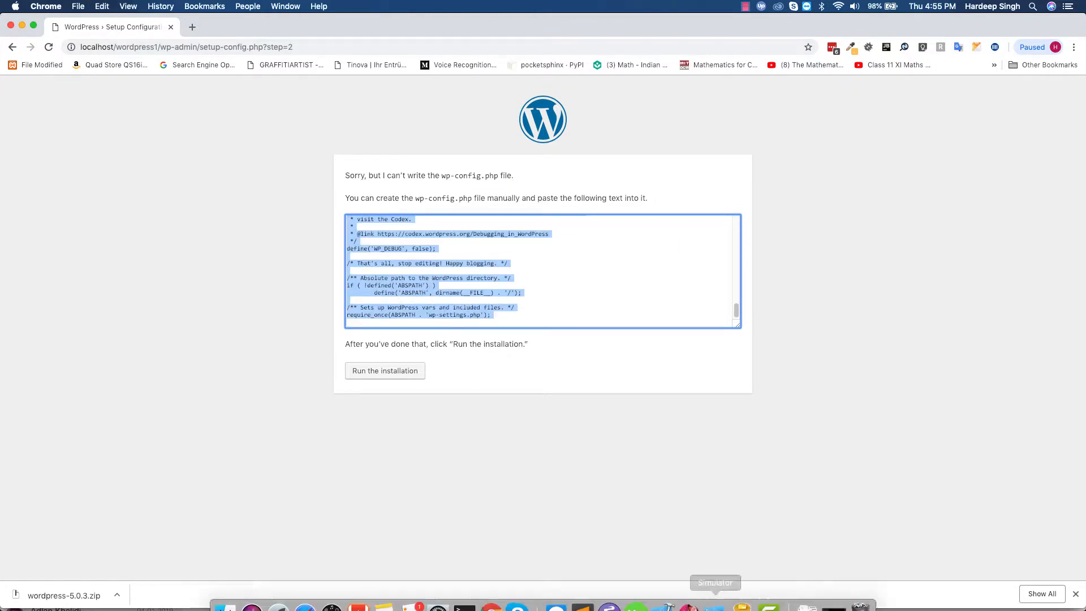
click(609, 595)
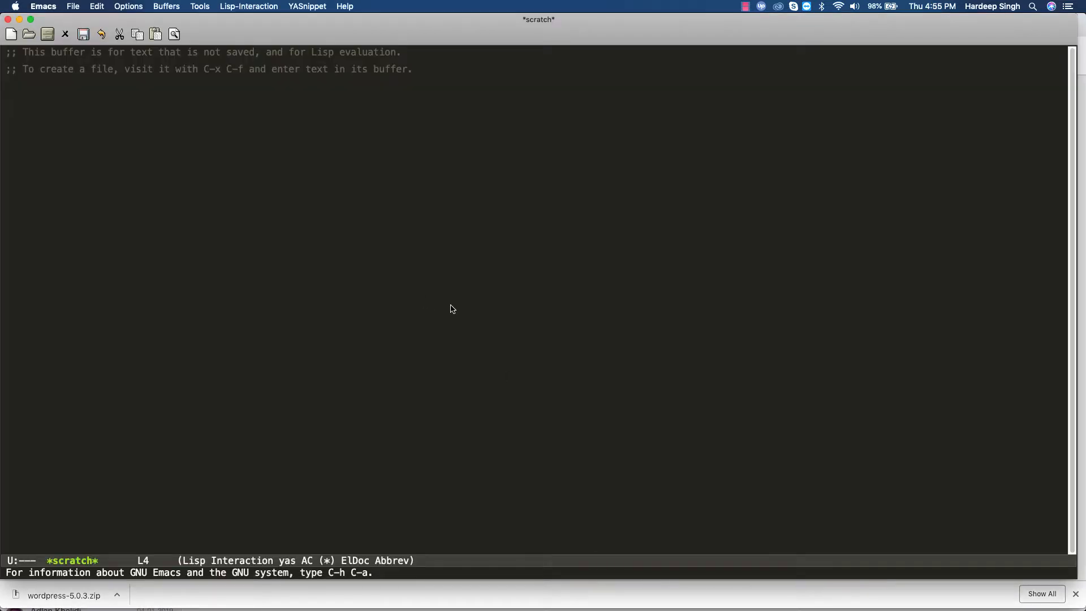
key(ctrl+x)
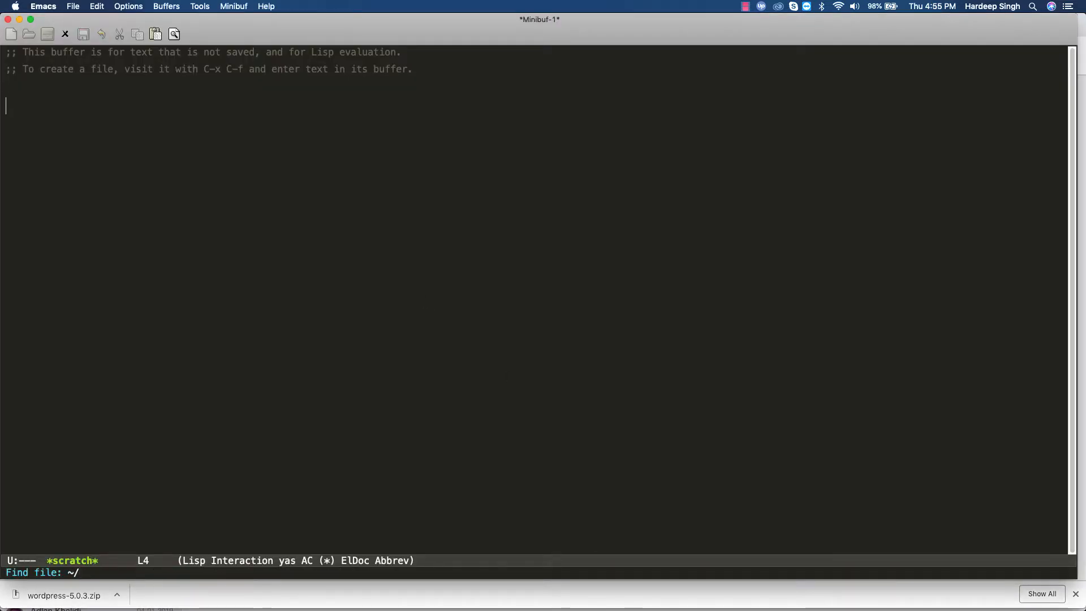
text(/www/w)
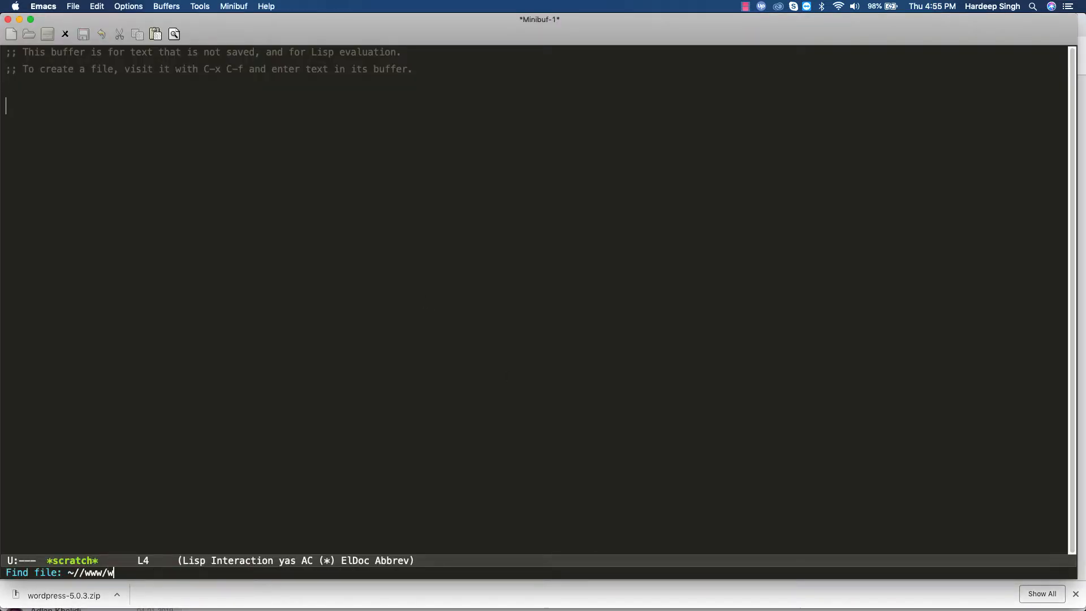
text(ordpress1)
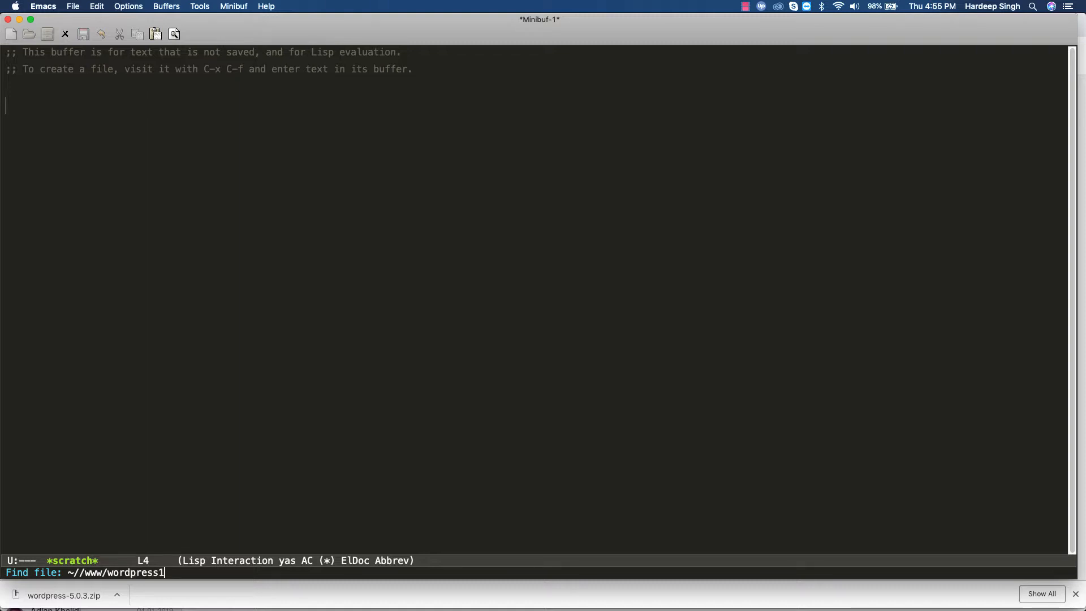
text(/wp-config)
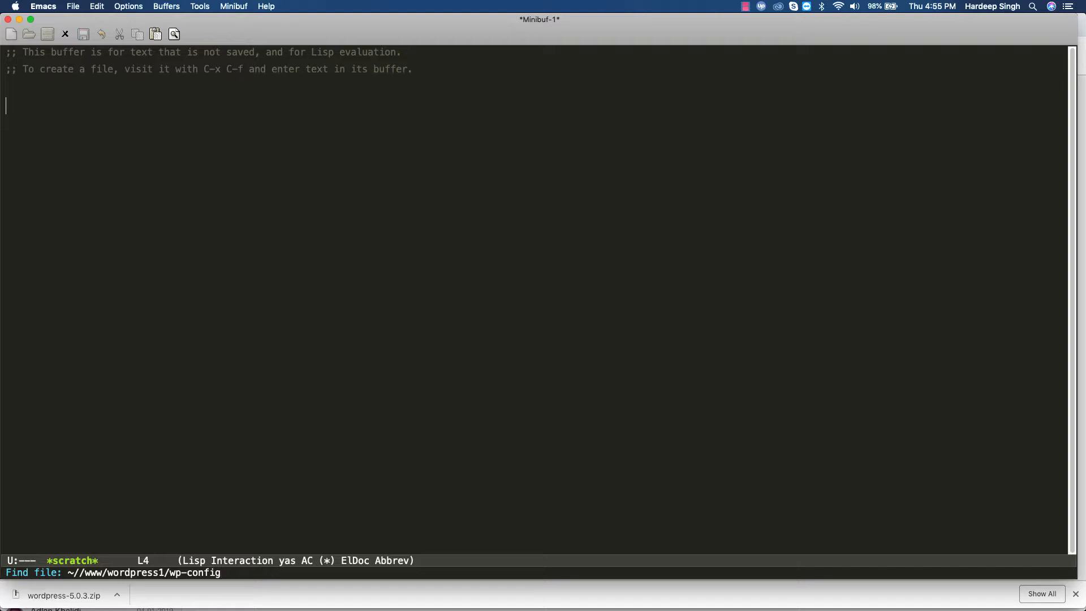
text(.php)
key(Return)
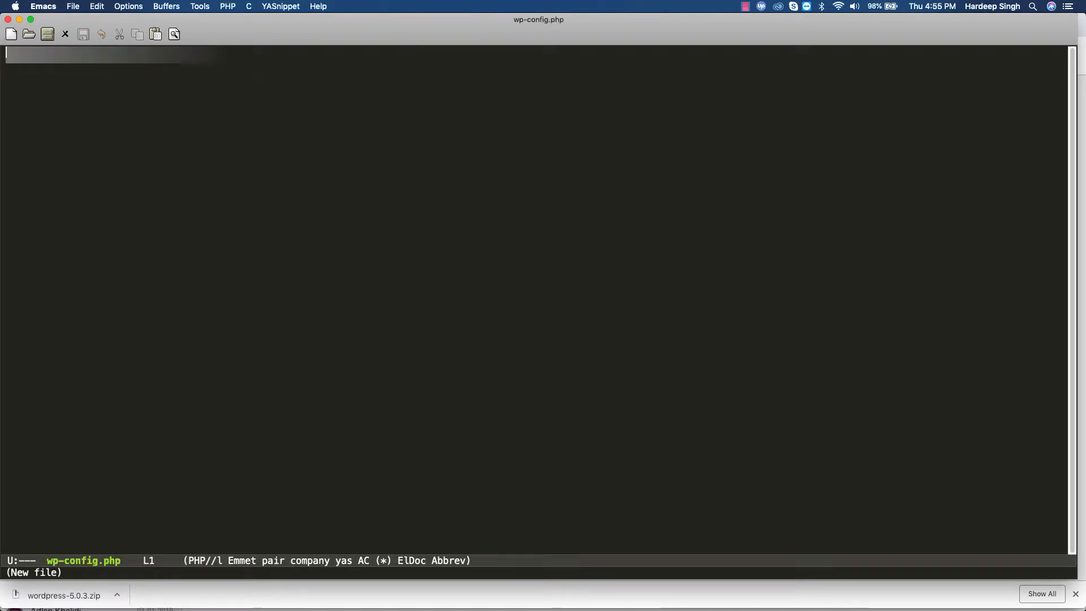
- Paste the configuration text, remove the leading blank line, and save the file
key(Return)
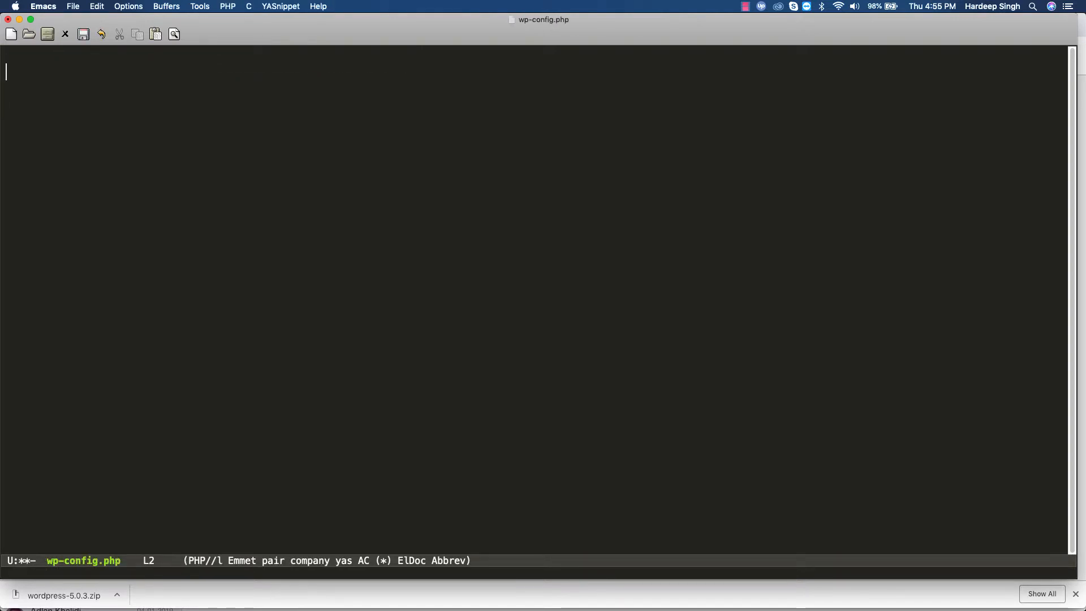
key(ctrl+y)
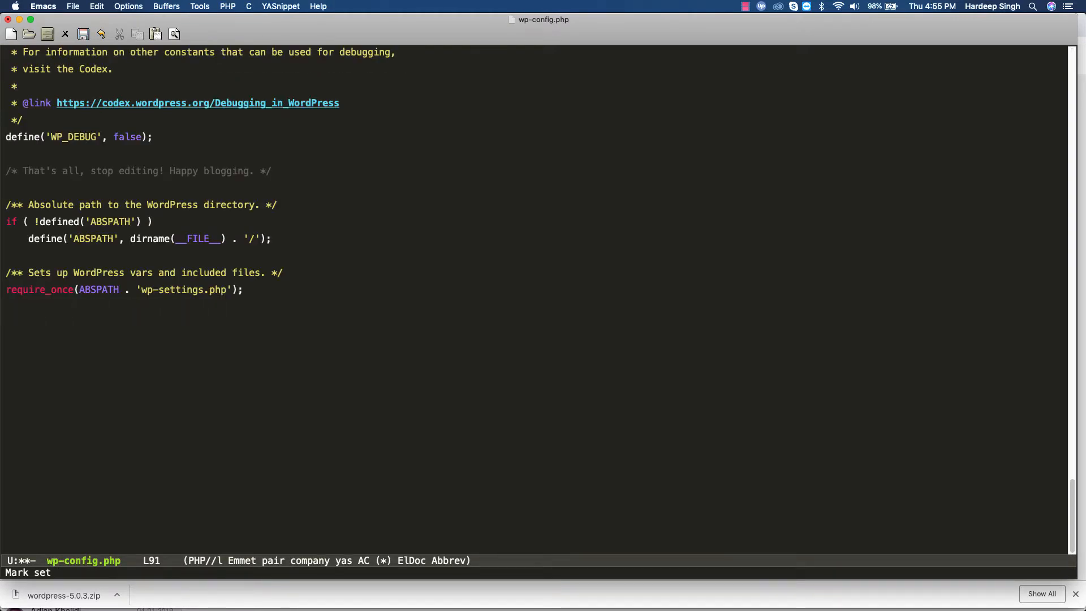
key(alt+shift+comma)
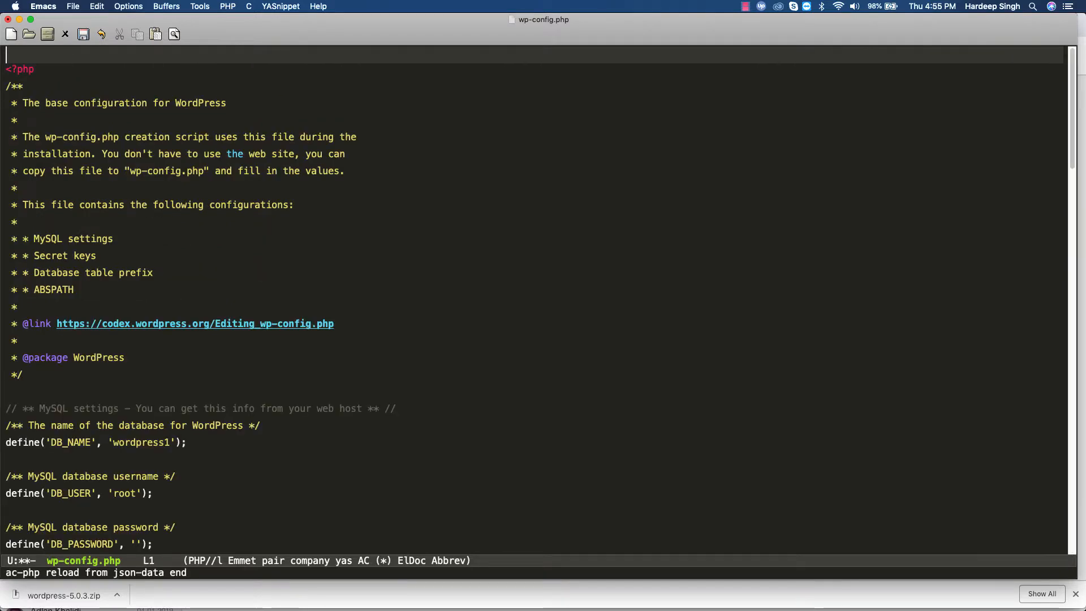
key(ctrl+k)
key(Down)
key(Down)
key(Down)
key(Down)
key(Down)
key(Down)
key(Down)
key(Down)
key(Down)
key(Down)
key(Down)
key(Down)
key(Down)
key(Down)
key(Down)
key(Down)
key(Down)
key(Down)
key(Down)
key(Down)
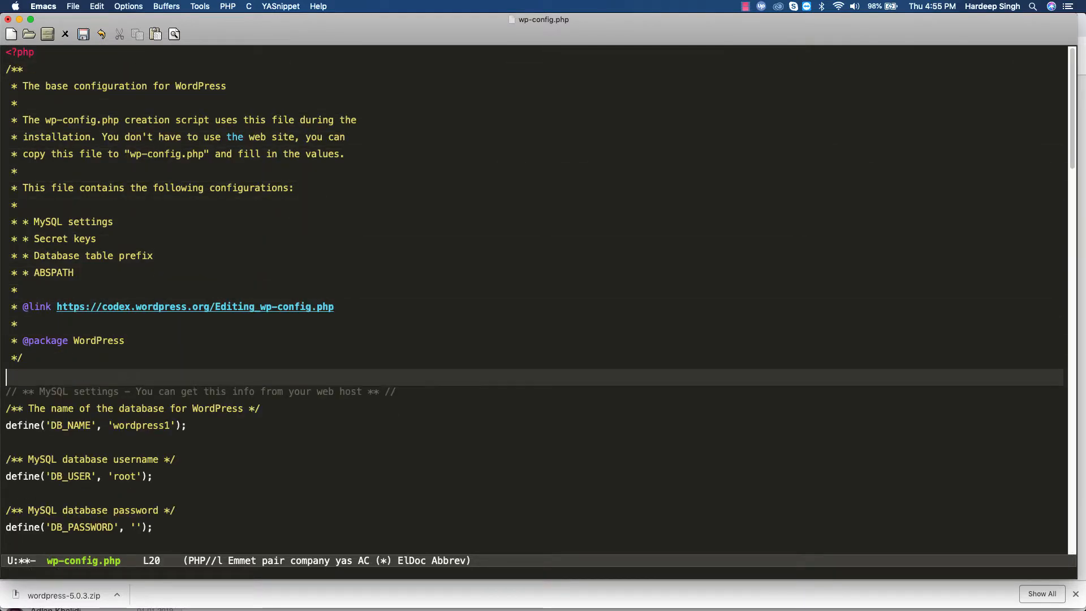
key(Down)
key(Down)
key(Down)
key(Down)
key(Down)
key(Down)
key(Down)
key(Down)
key(Down)
key(Down)
key(Down)
key(Down)
key(Down)
key(Down)
key(Down)
key(Down)
key(Down)
key(Down)
key(Down)
key(Down)
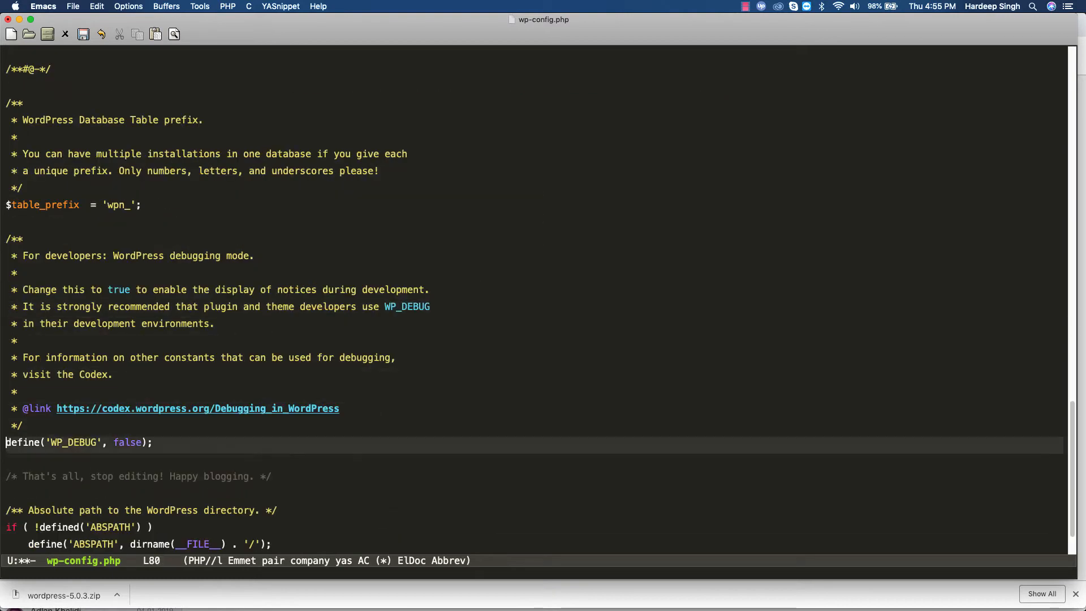
key(ctrl+x)
key(ctrl+s)
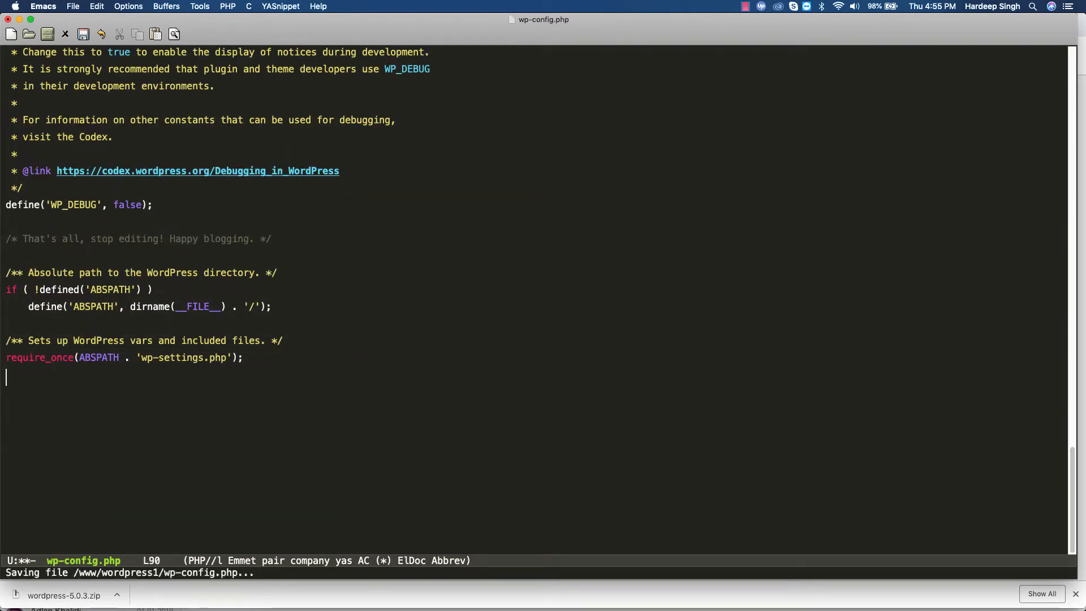
key(super+Tab)
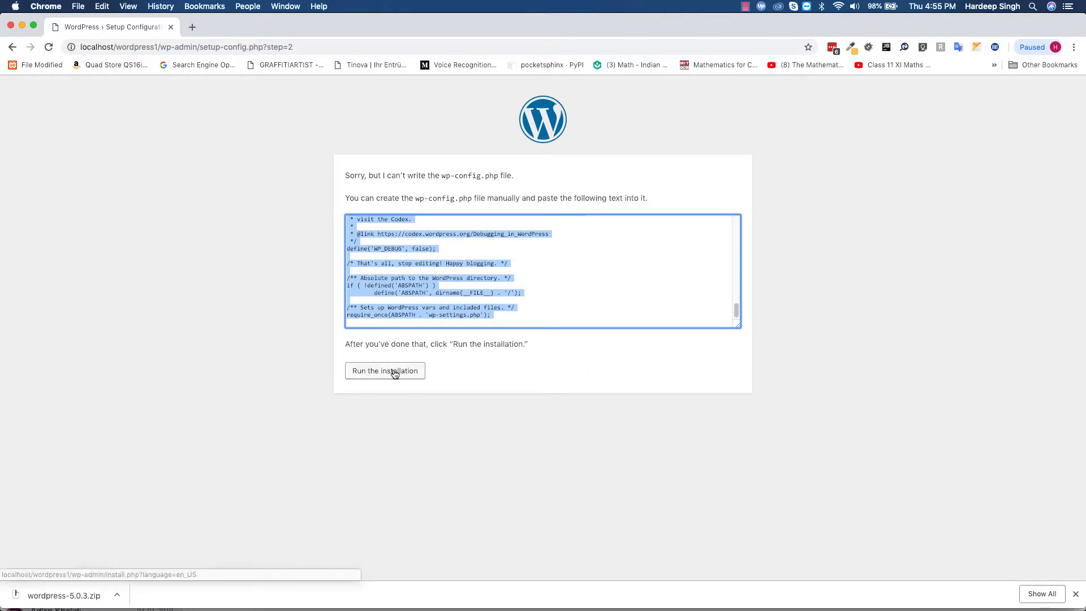
- Run the installation and enter site title Test, a username and a weak password, accepting it
click(397, 373)
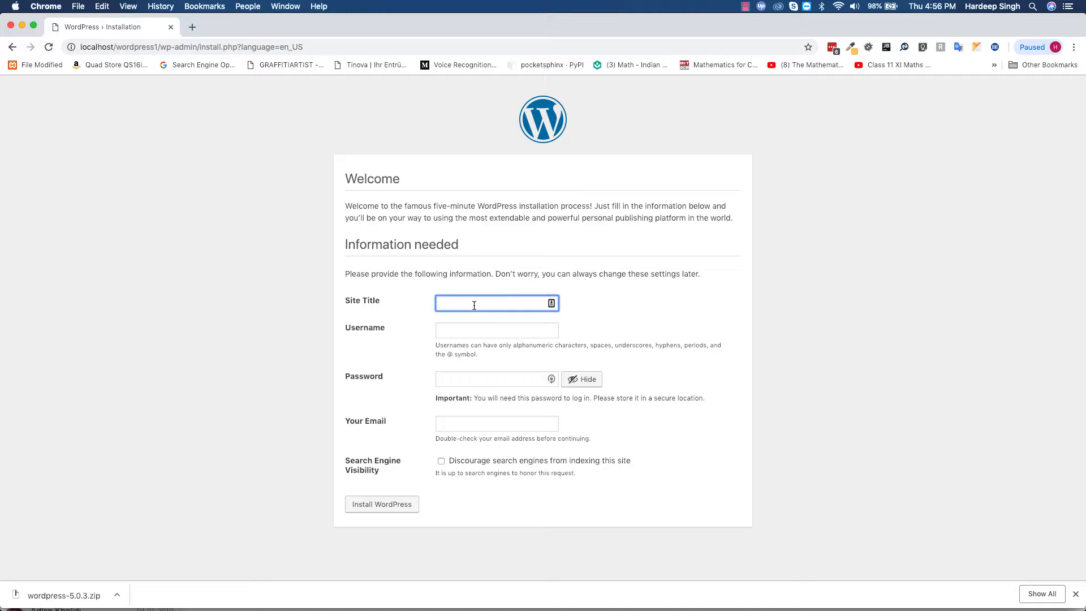
text(Test)
key(Tab)
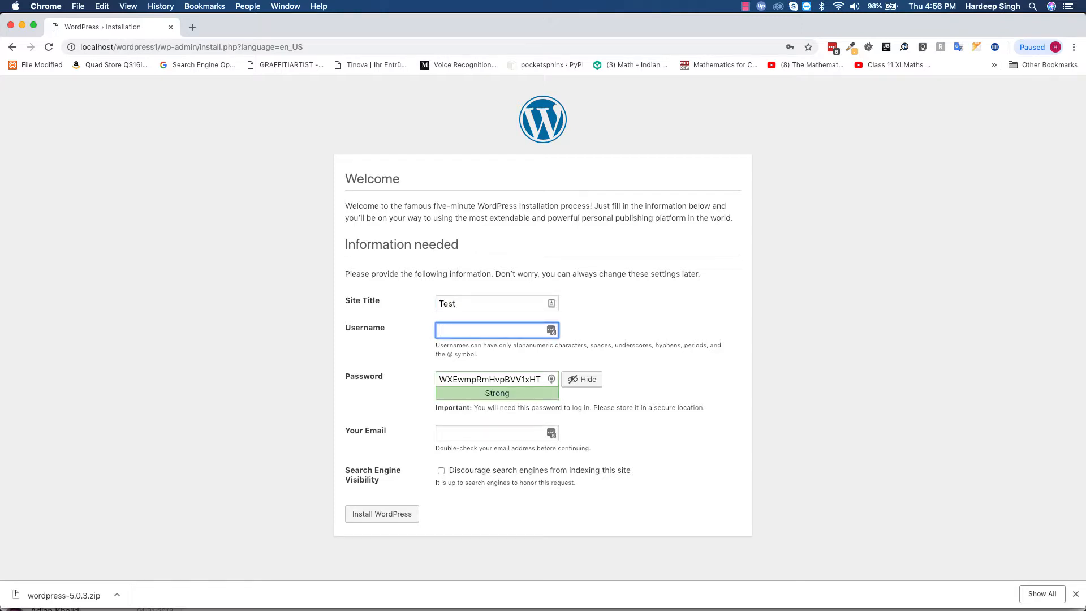
text(a)
key(Tab)
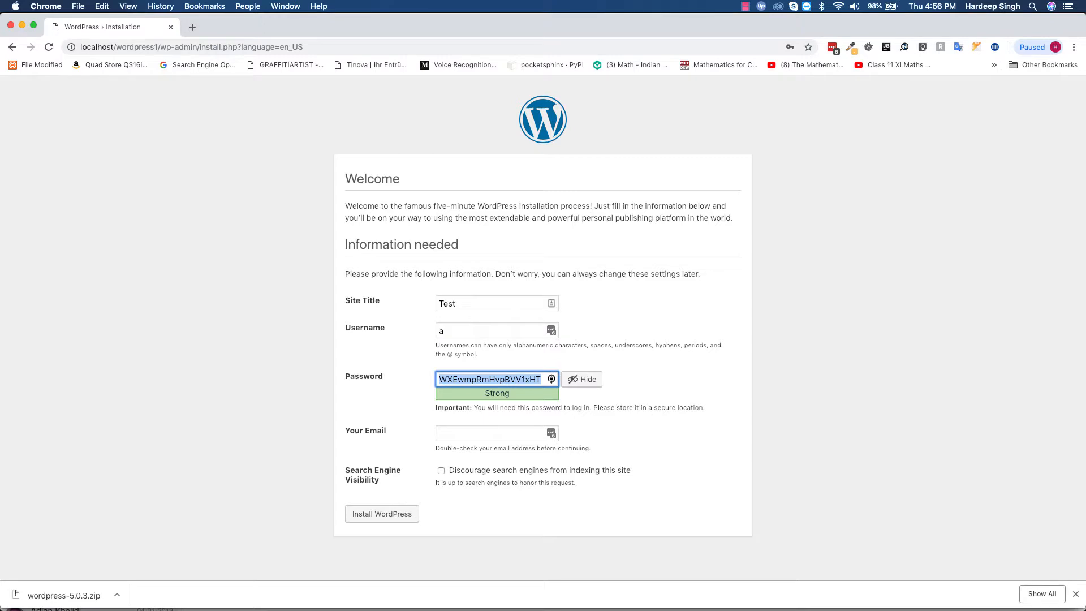
text(a)
click(671, 447)
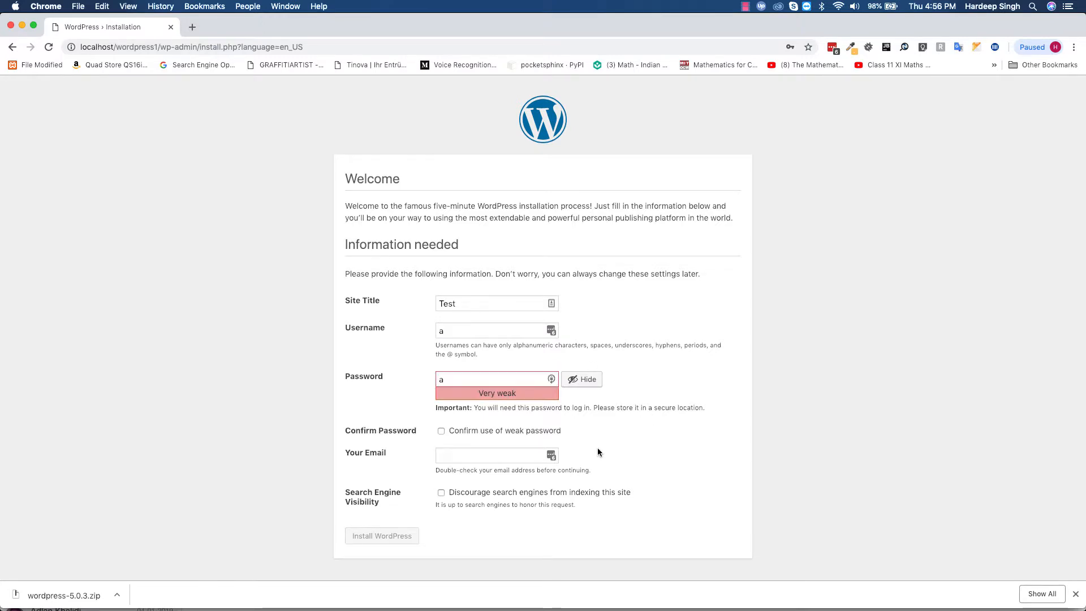
click(443, 431)
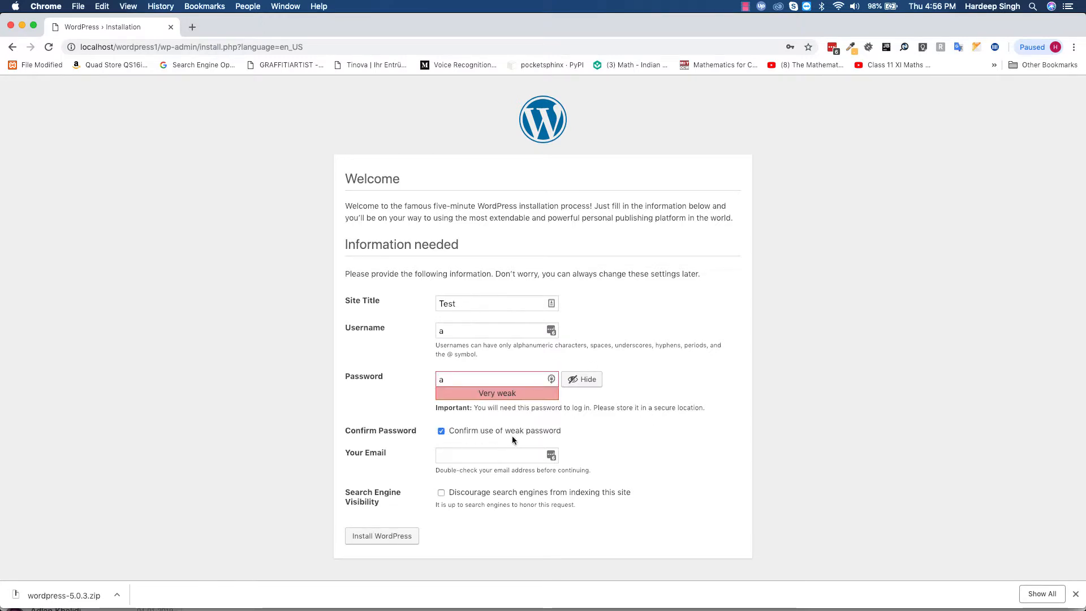
- Leave the email empty, tick Discourage search engines, and submit the install form
click(468, 456)
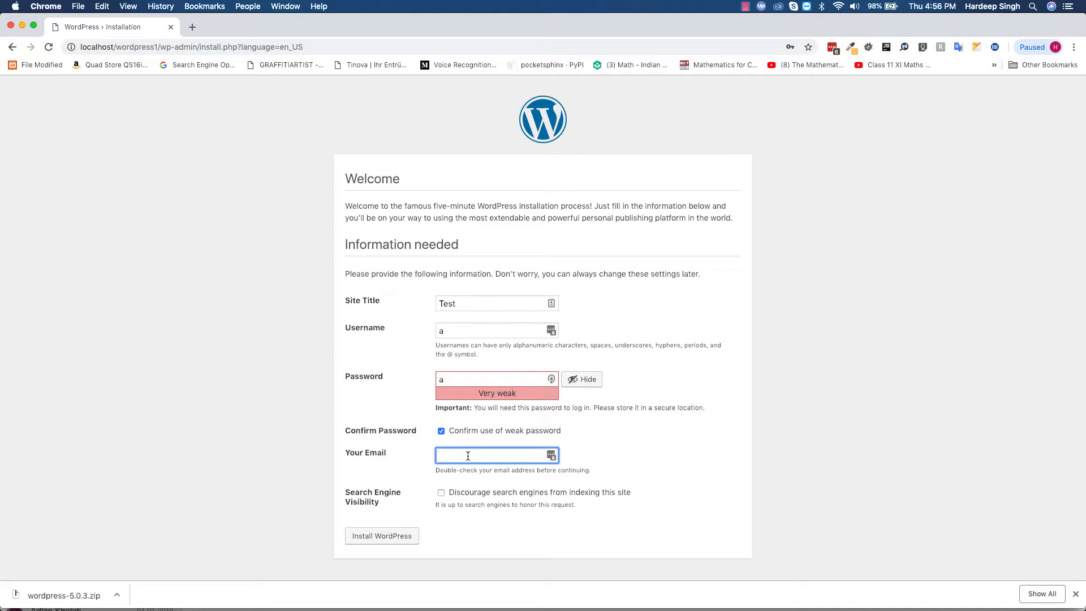
text(test)
key(BackSpace)
key(BackSpace)
key(BackSpace)
key(BackSpace)
click(442, 493)
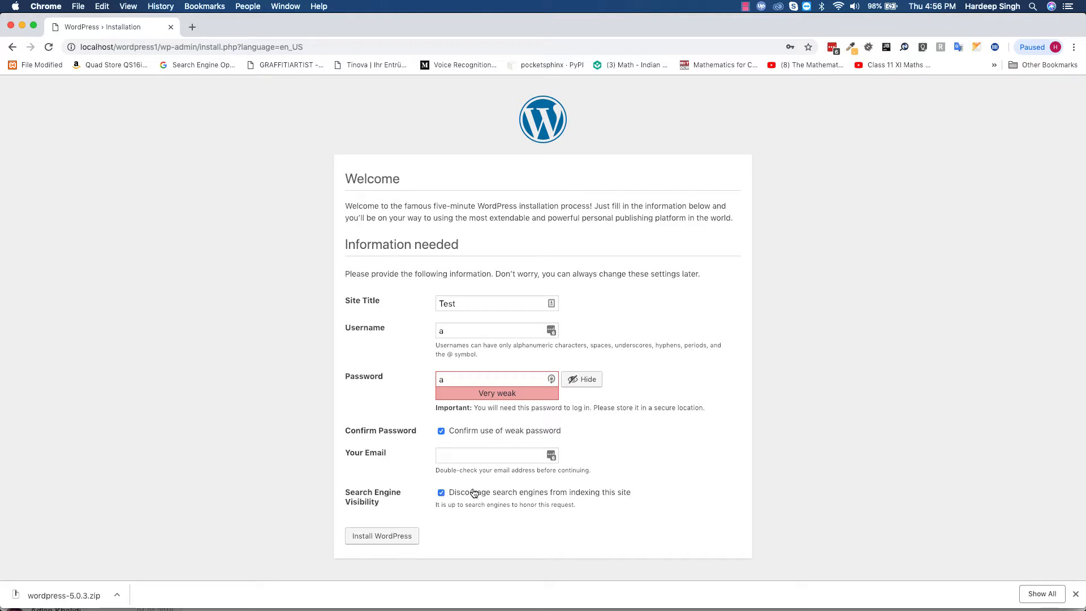
click(394, 538)
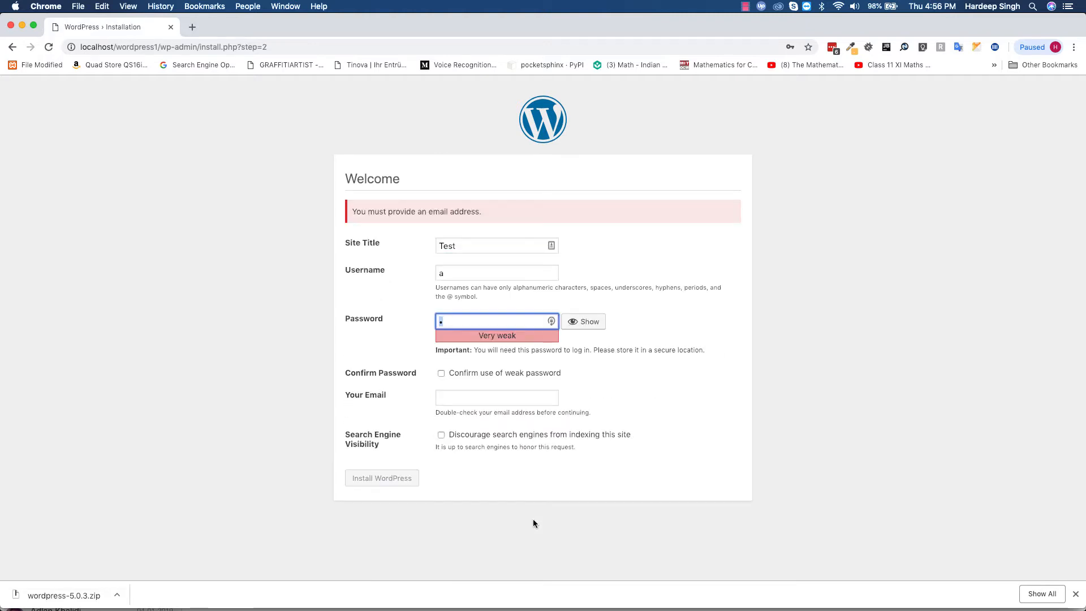
- Confirm the weak password, choose the autofilled admin email, and install WordPress
click(461, 399)
click(441, 373)
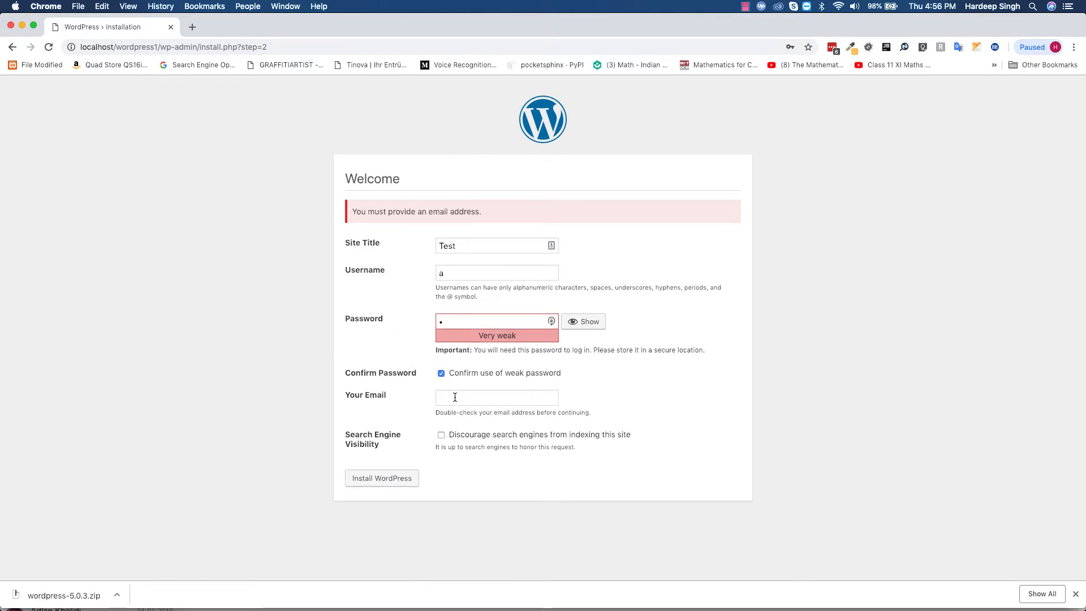
click(455, 397)
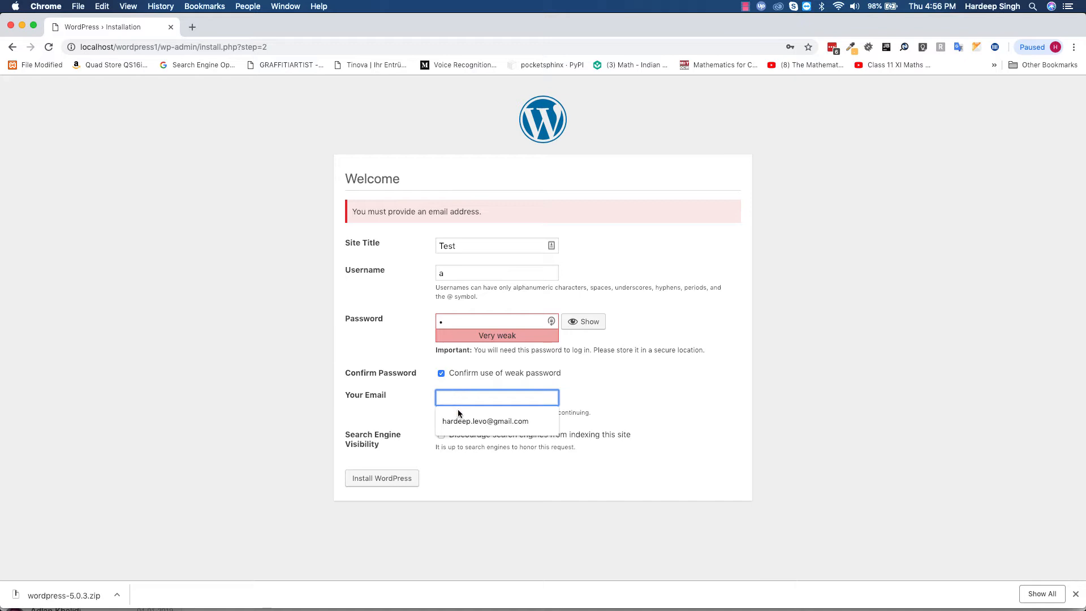
click(467, 420)
click(400, 478)
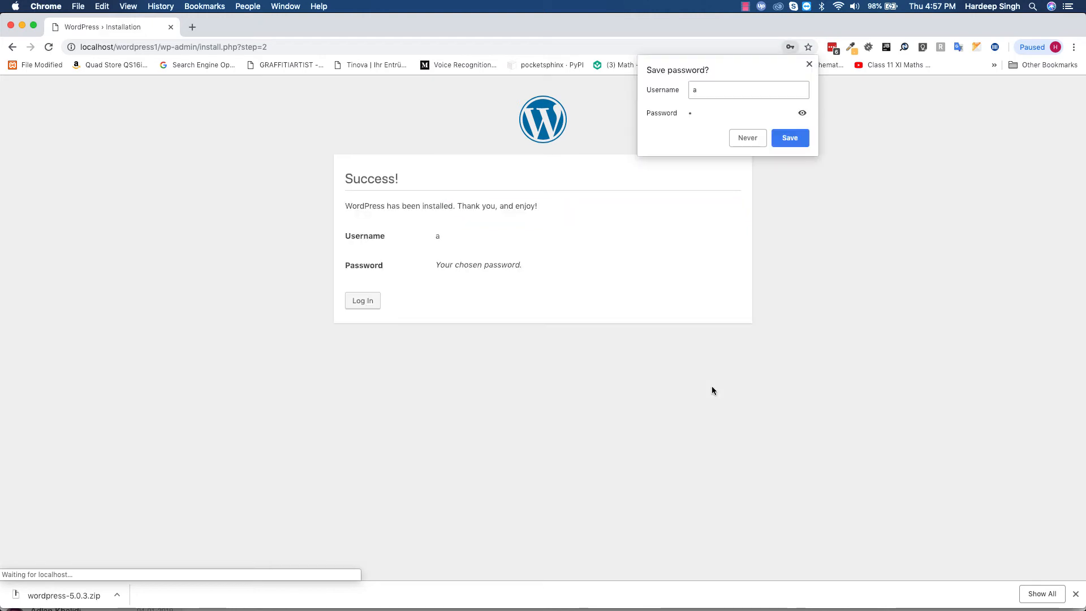
- Dismiss the save-password prompt, open the login page, and go to localhost/wordpress1/wp-admin
click(809, 64)
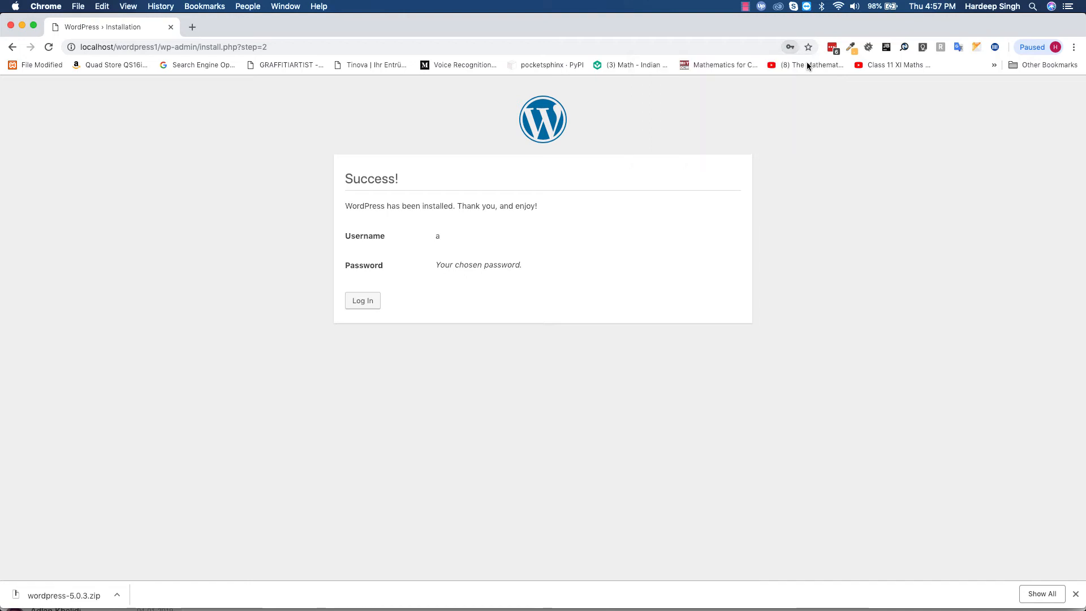
click(362, 300)
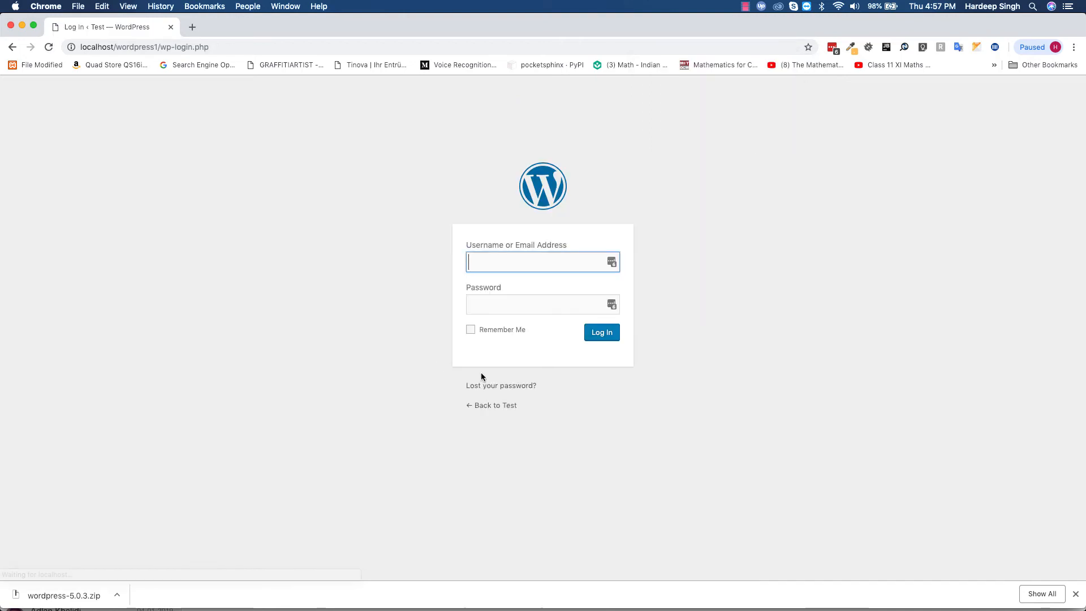
drag(157, 48, 239, 46)
text(1/)
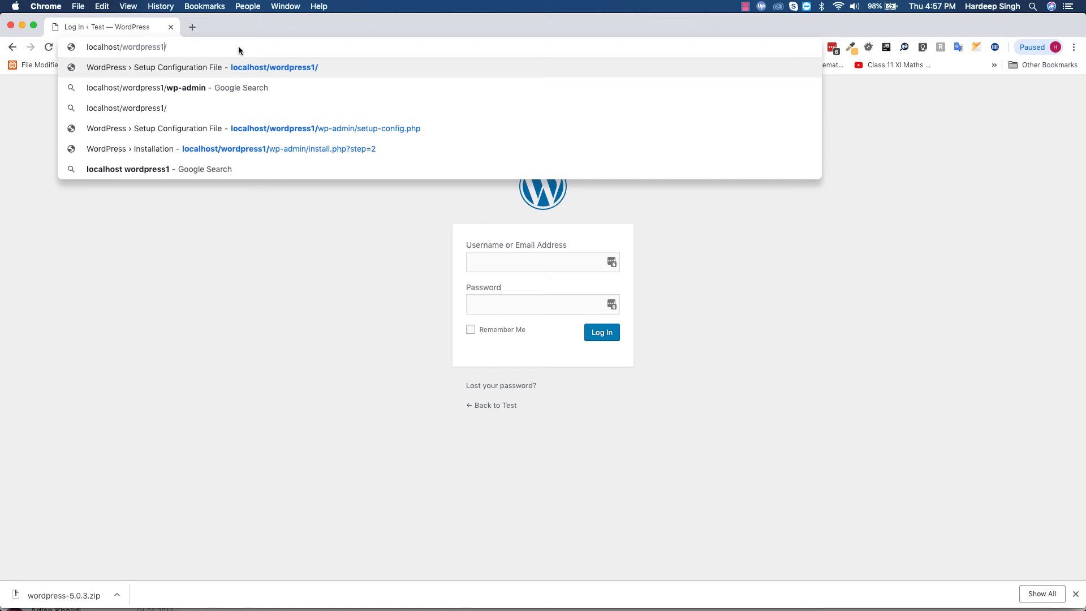
text(wp-admin)
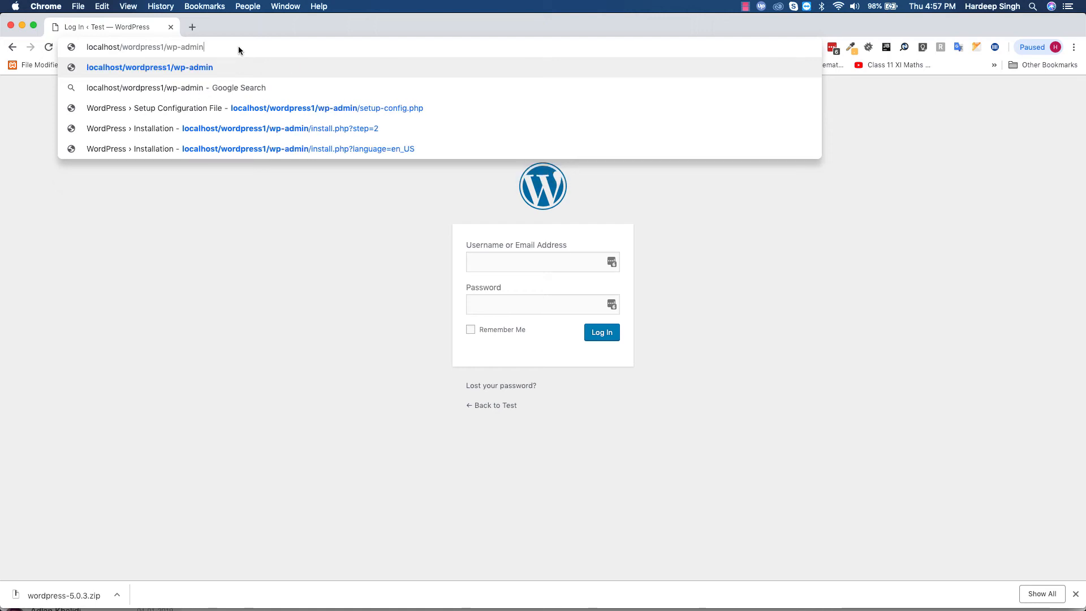
key(Return)
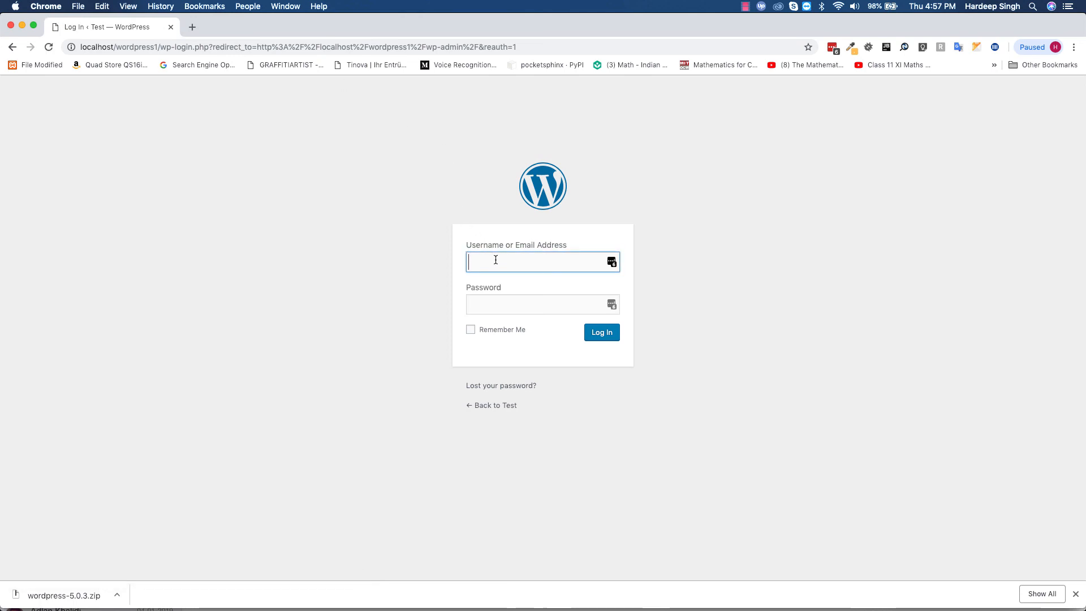
- Log in with the admin username and password, decline saving the password, and scroll the Dashboard
text(a)
click(496, 306)
text(a)
click(601, 334)
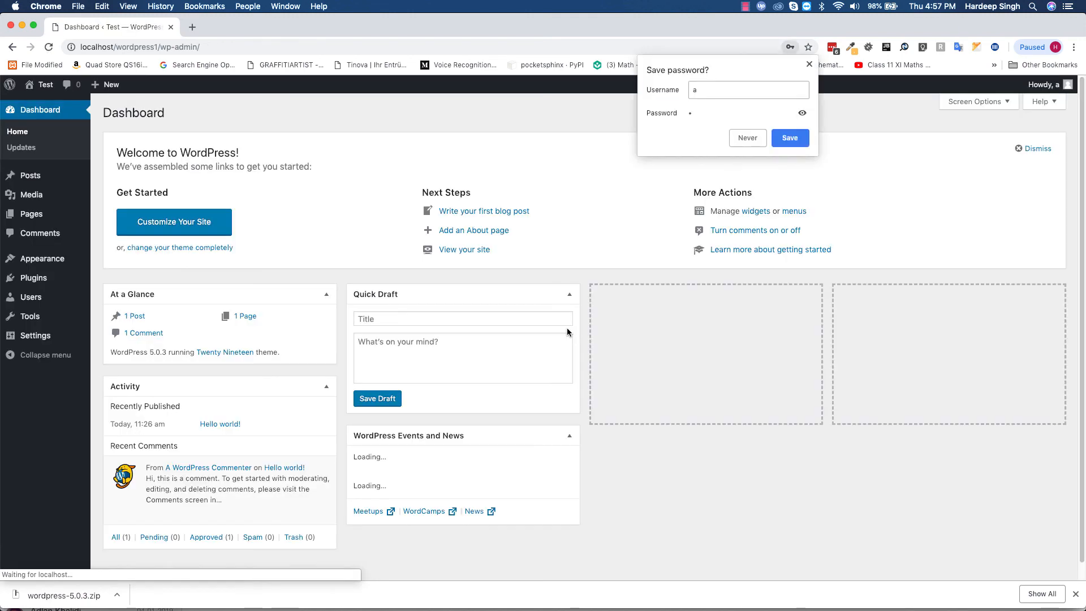
click(809, 64)
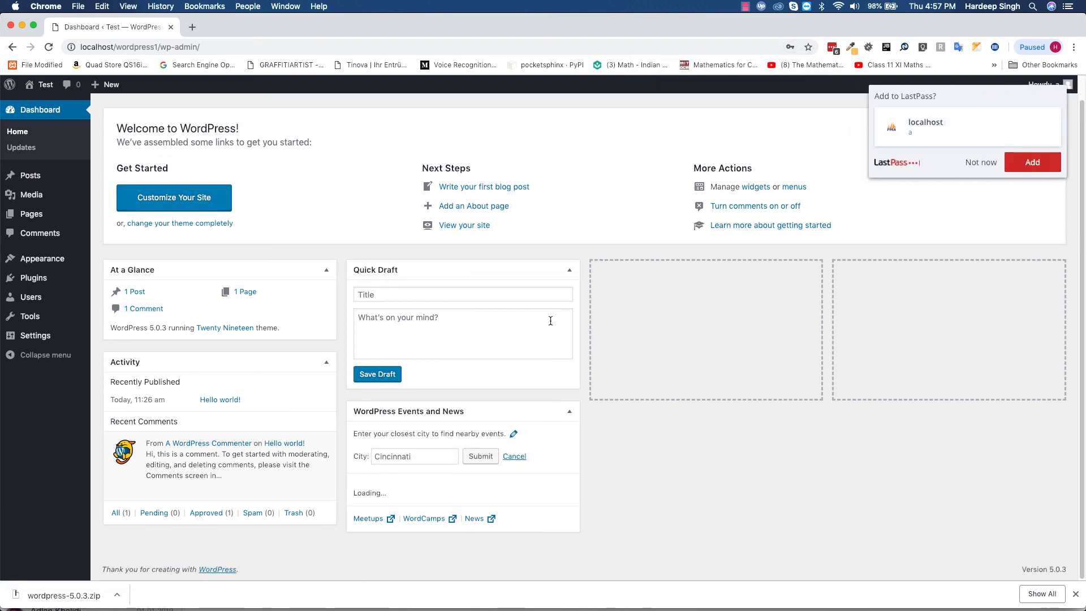
scroll(551, 321, down, 1)
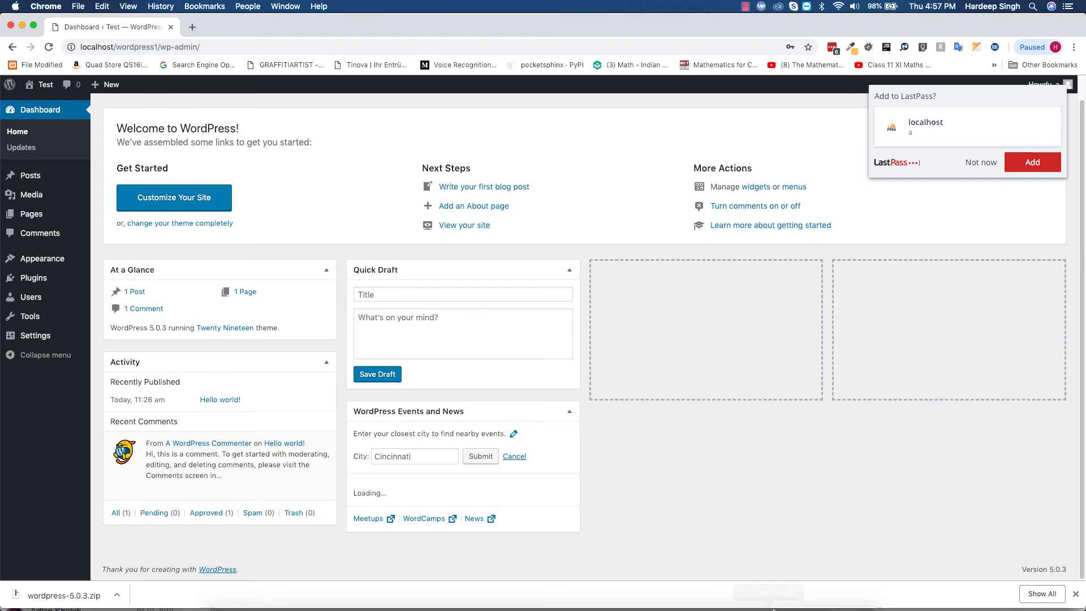
mouse_move(834, 594)
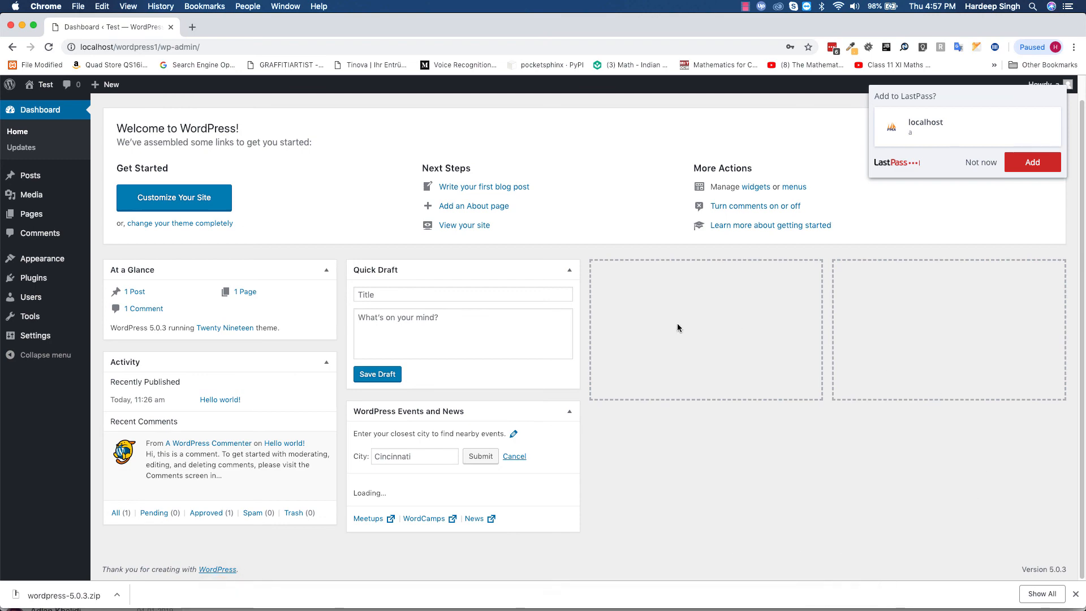